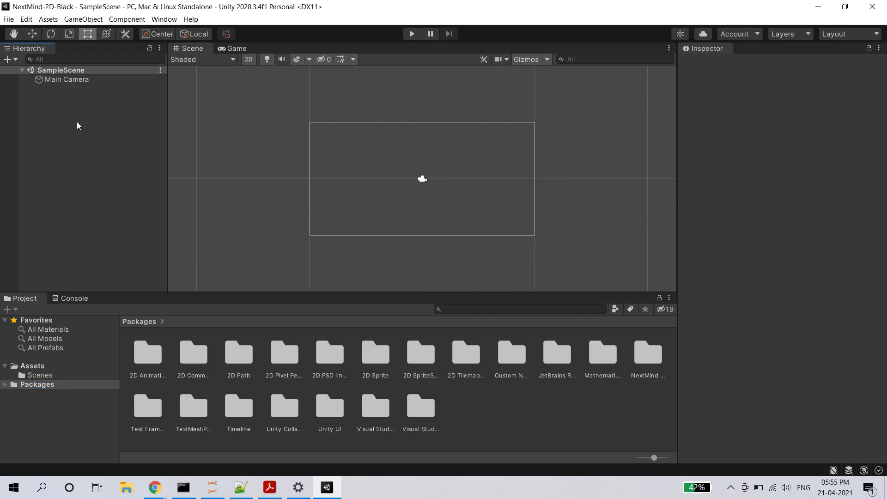
- Add a NextMind NeuroManager to the scene
right_click(77, 123)
mouse_move(176, 330)
click(211, 330)
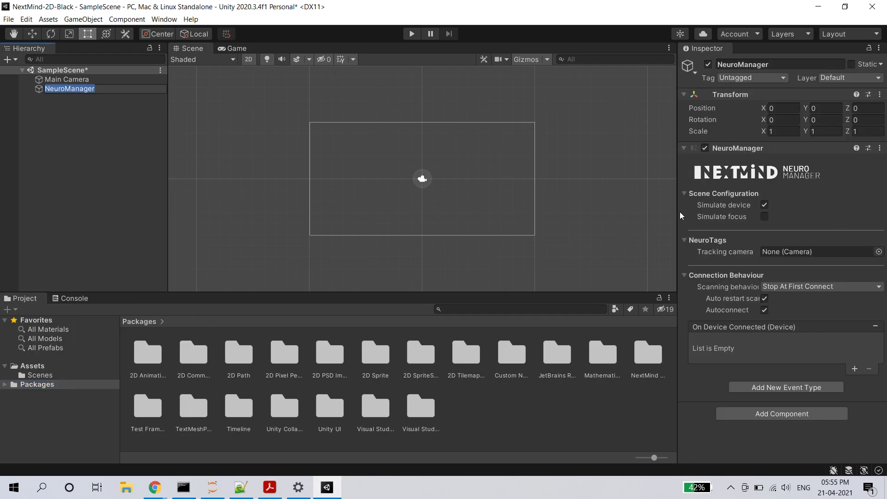
- Create a 2D Square sprite in the scene
click(111, 154)
right_click(54, 147)
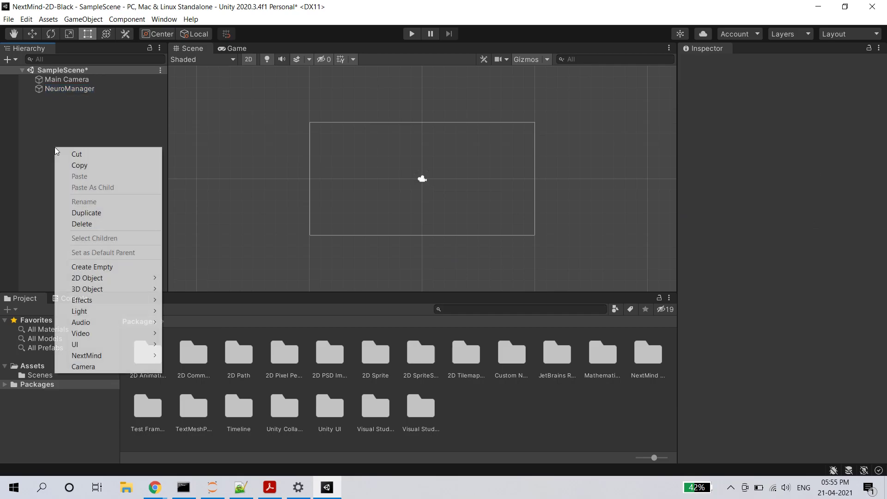
mouse_move(147, 277)
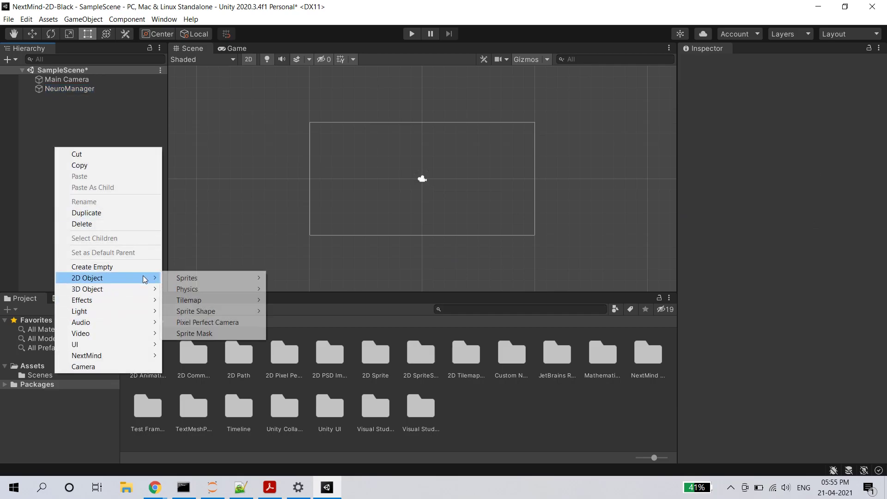
mouse_move(187, 279)
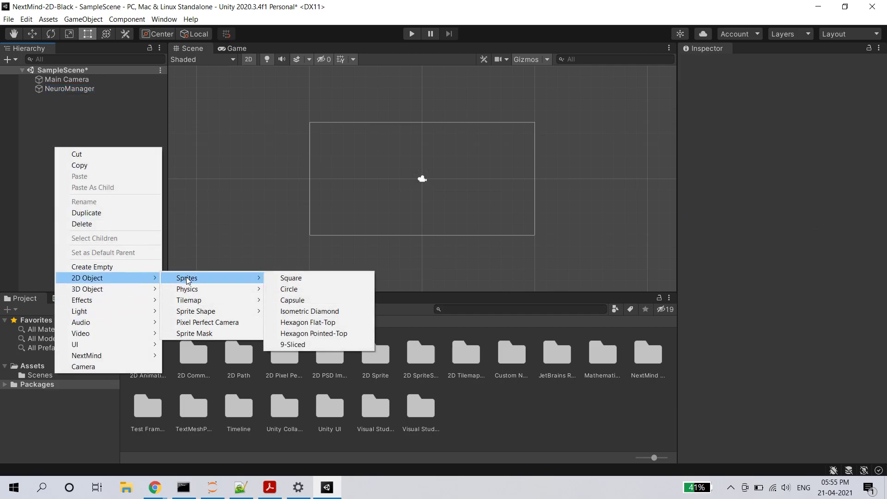
click(307, 279)
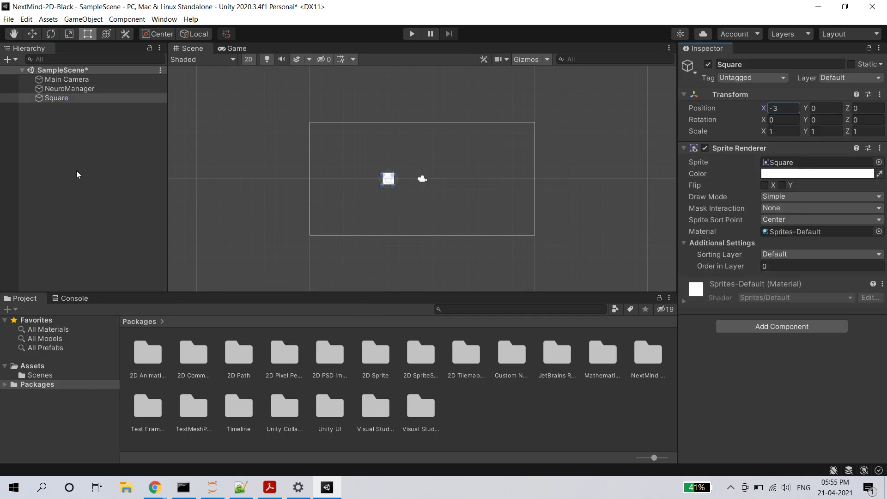
- Create a 2D Circle sprite and a Hexagon Flat-Top sprite beside the square
right_click(76, 116)
mouse_move(172, 248)
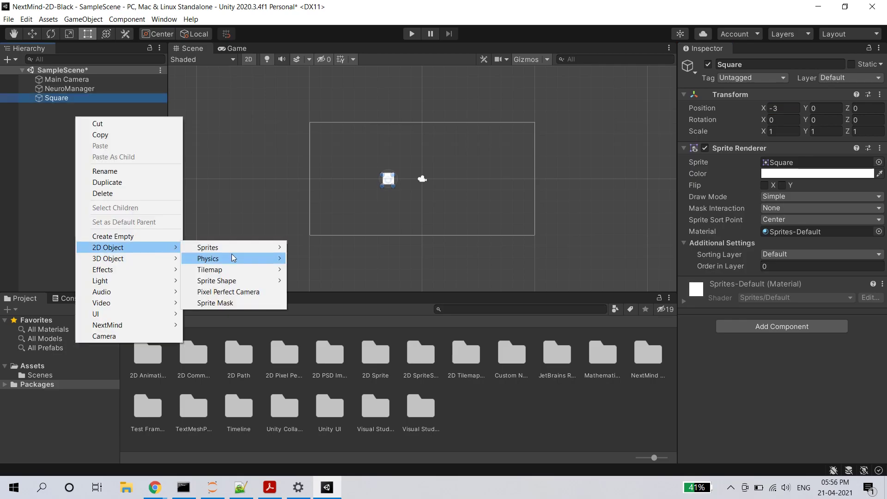
mouse_move(260, 251)
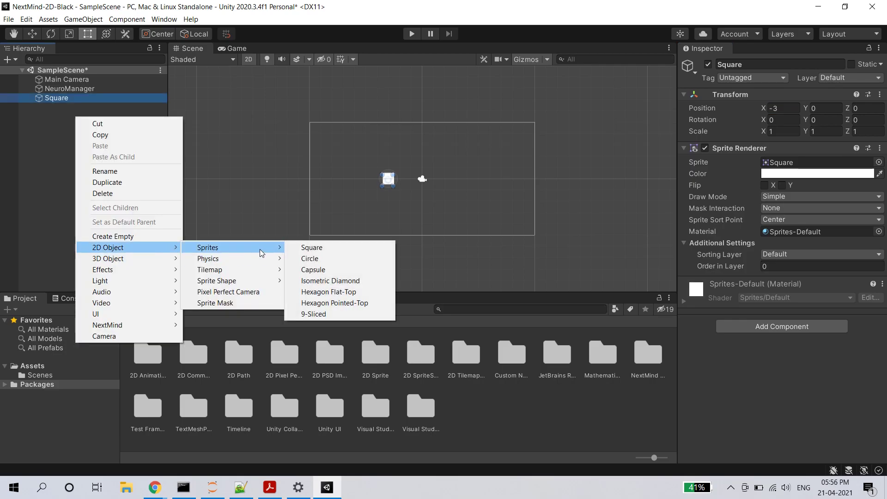
click(333, 258)
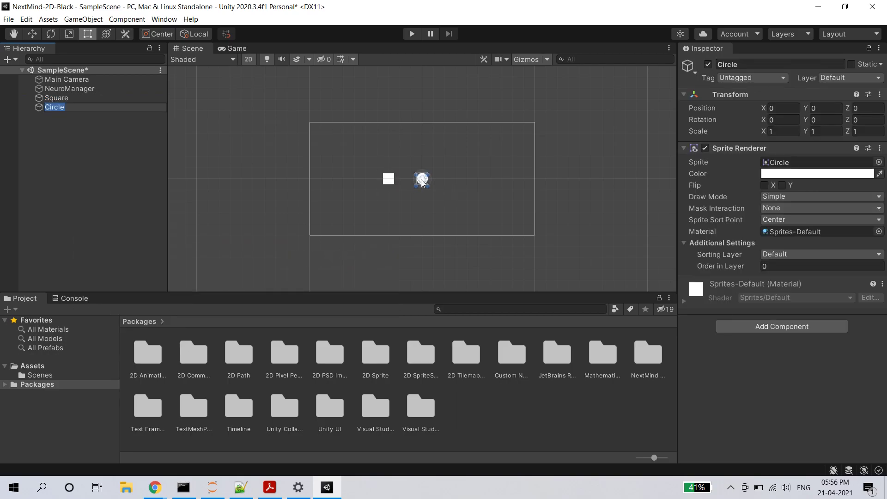
click(99, 189)
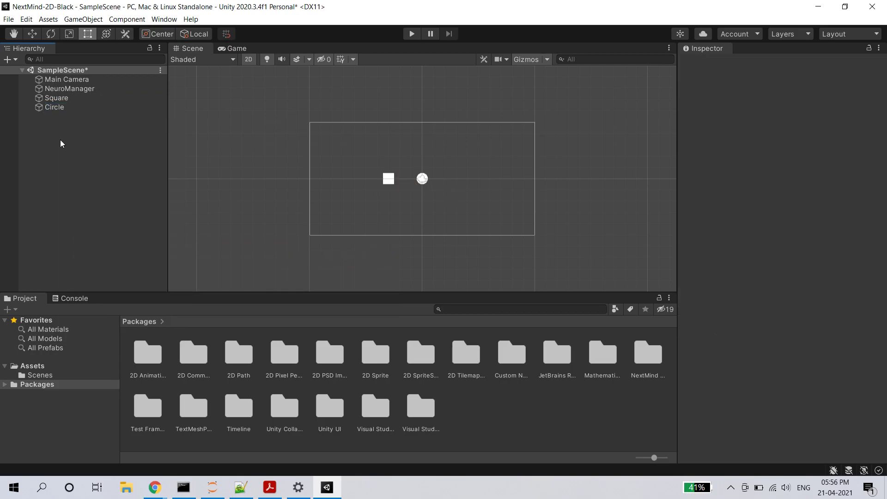
right_click(61, 139)
mouse_move(132, 272)
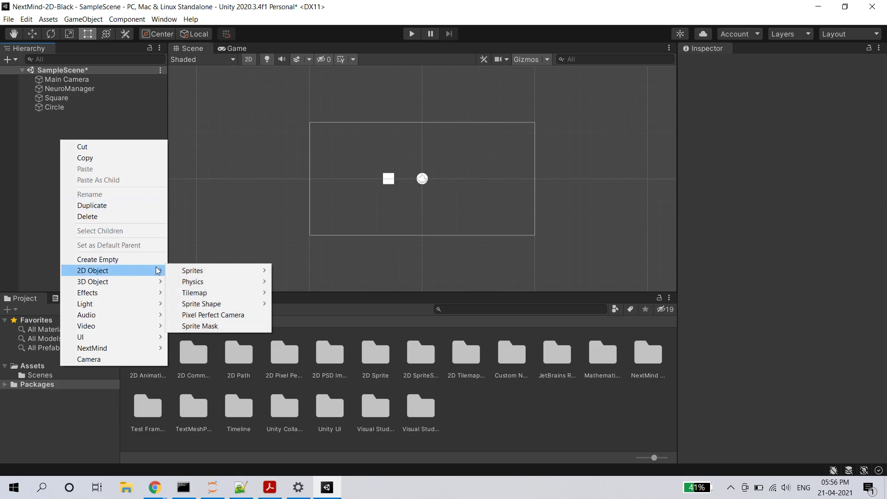
mouse_move(218, 268)
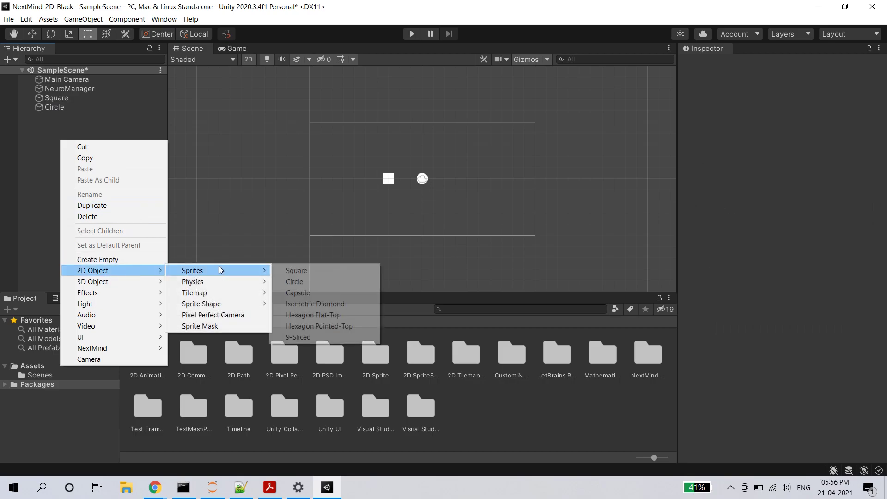
click(339, 318)
- Add a UI Text element with its Canvas, then run and stop the scene once
click(65, 130)
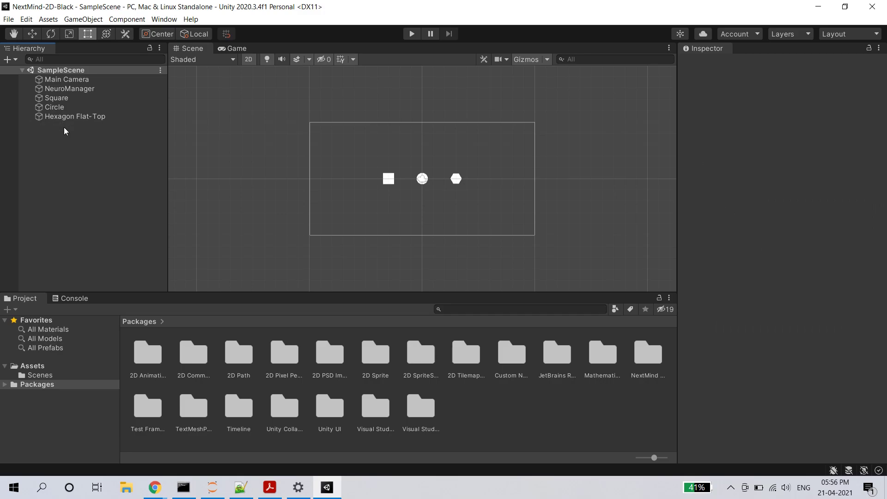
right_click(62, 172)
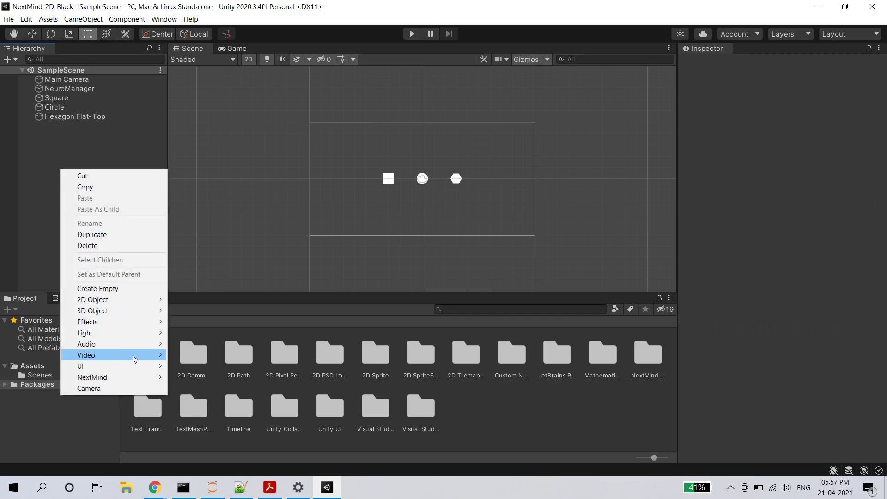
mouse_move(135, 372)
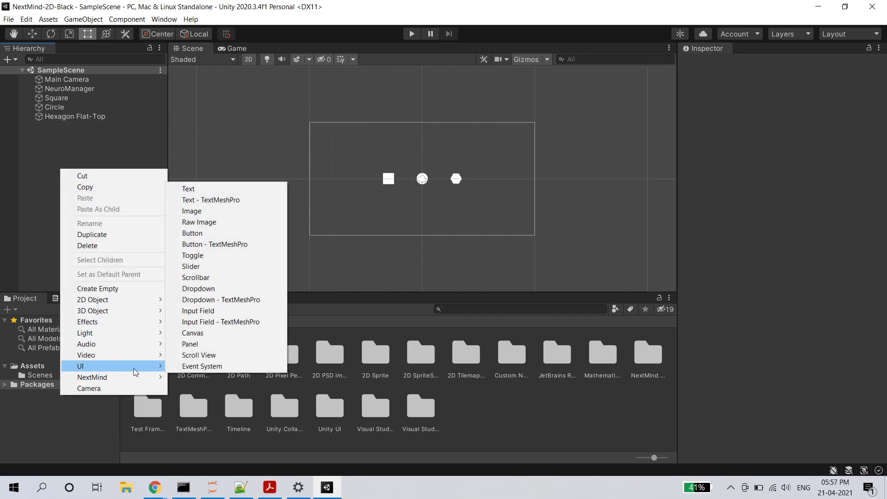
click(218, 190)
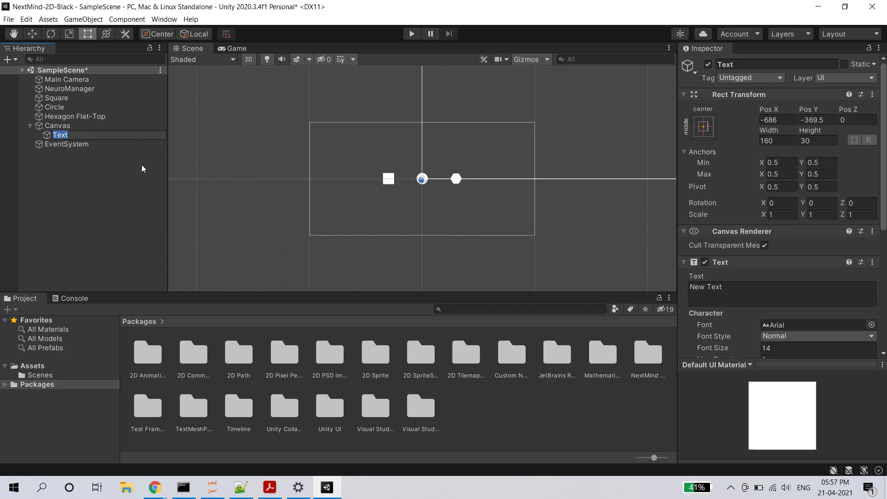
click(413, 34)
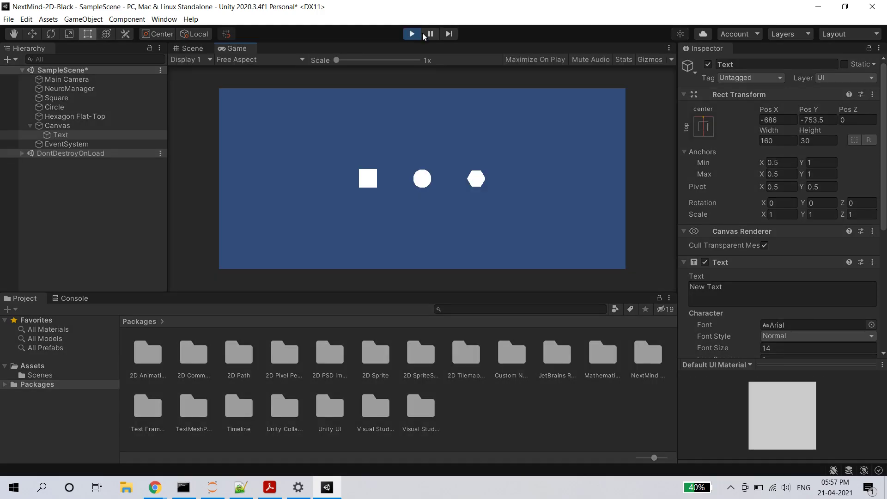
click(413, 34)
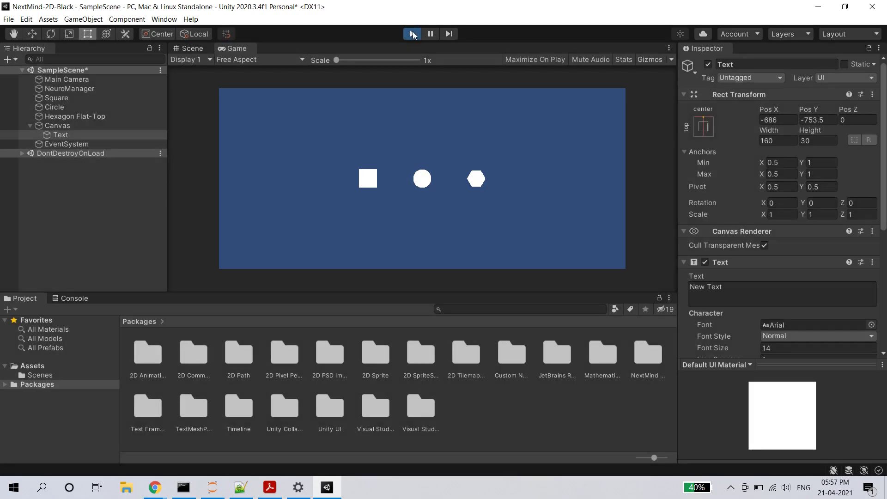
- Search all assets for 'Connect' and drop the ConnectedDeviceStatus prefab under NeuroManager
click(463, 309)
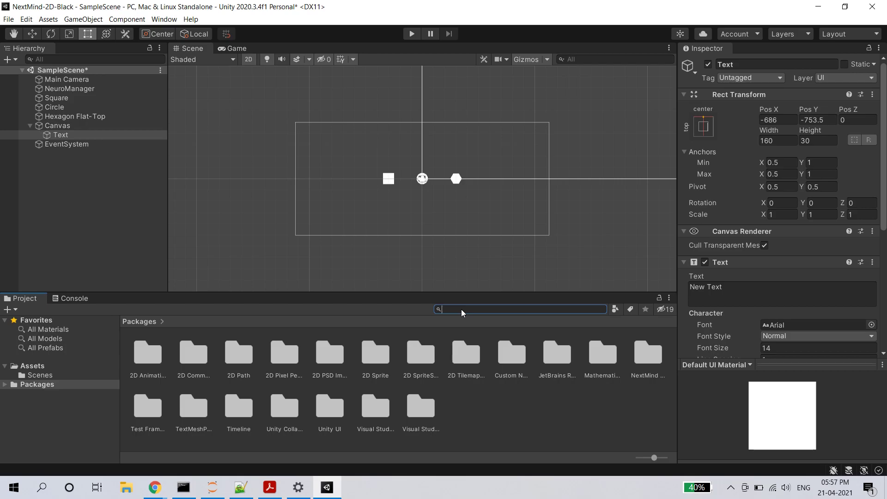
text(Connect)
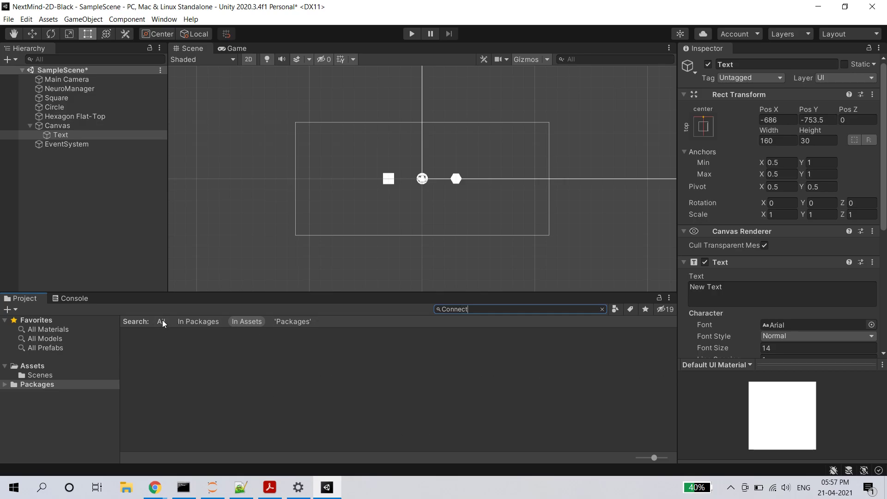
click(162, 321)
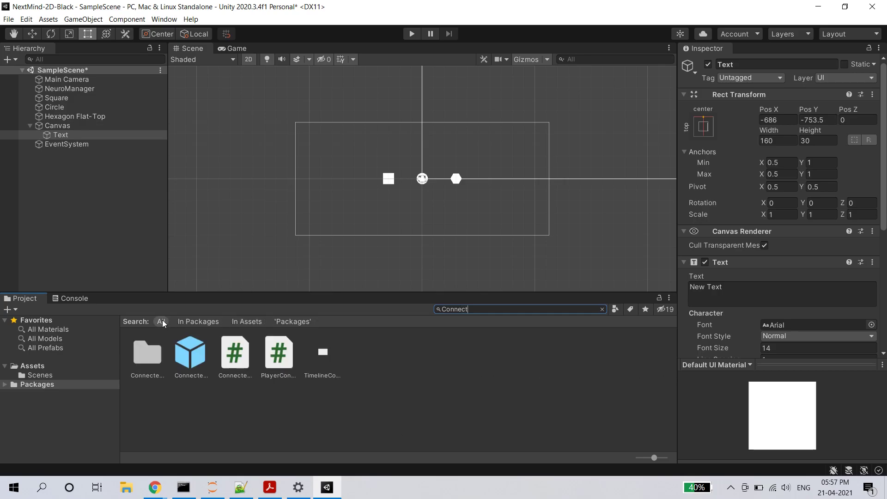
drag(190, 354, 85, 196)
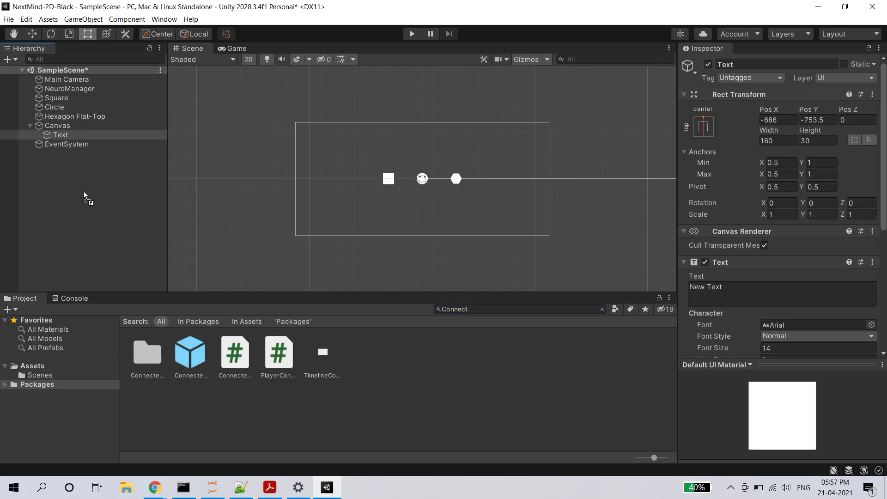
drag(88, 153, 93, 98)
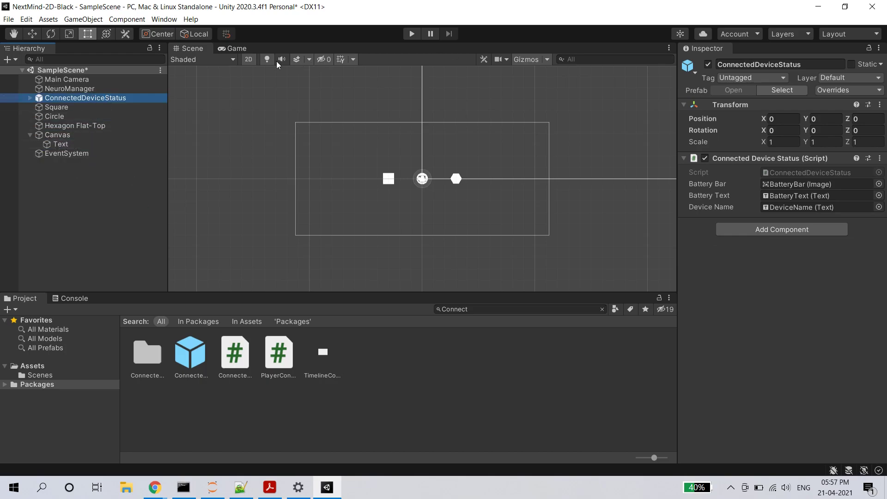
click(244, 47)
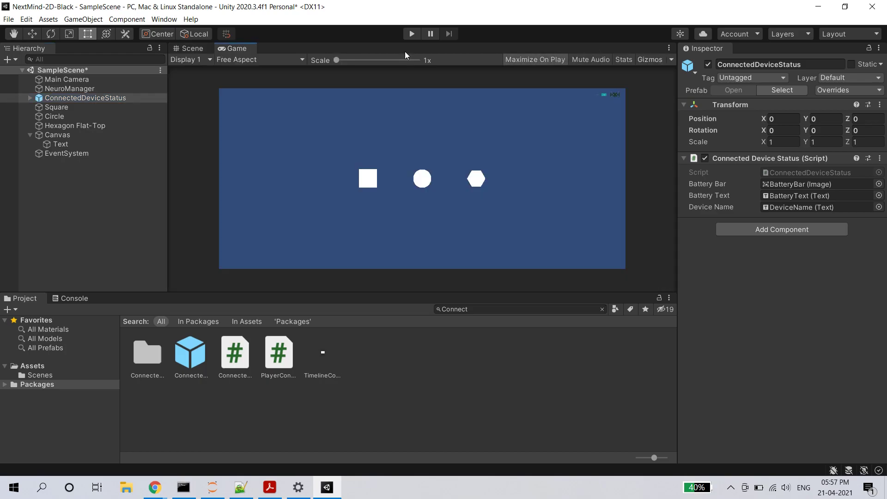
click(191, 48)
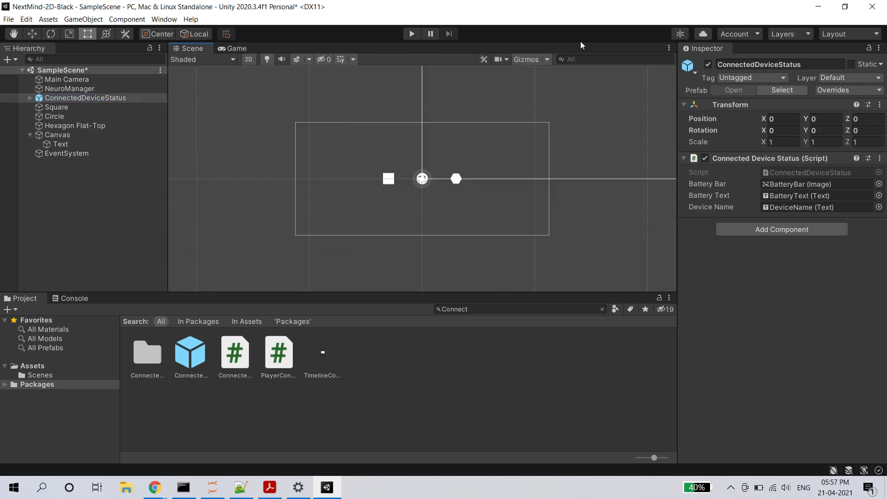
click(411, 35)
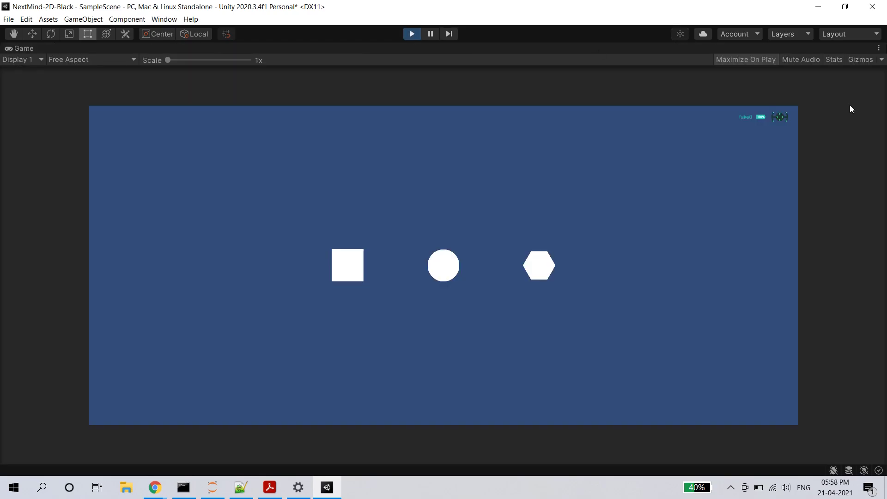
click(413, 33)
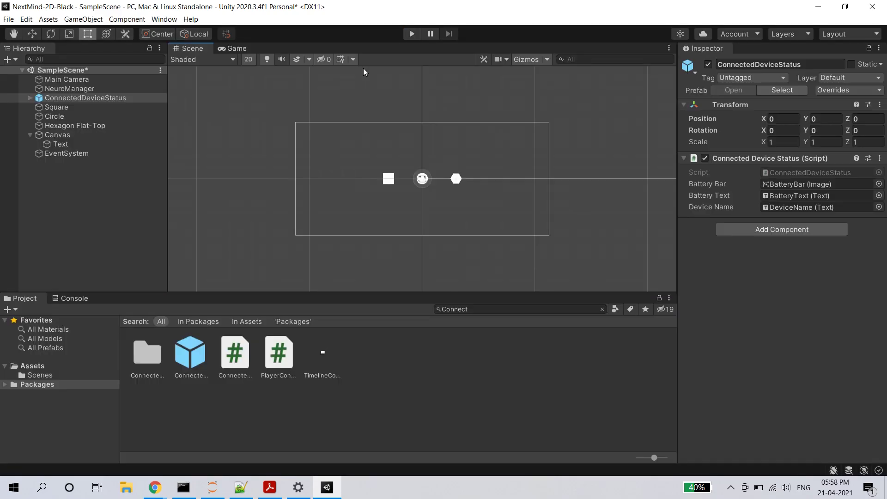
- Set the scale of the shape selected in the Scene view to 2 × 2
click(384, 183)
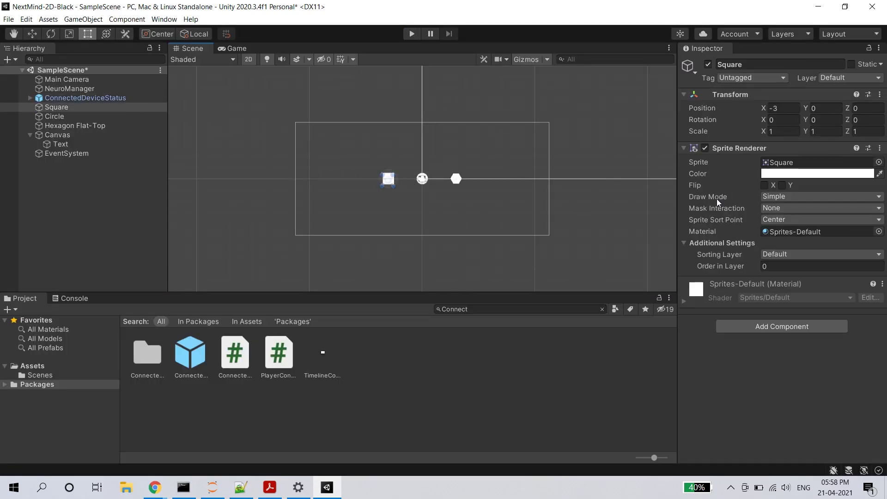
click(781, 132)
double_click(781, 133)
text(2)
key(Tab)
text(2)
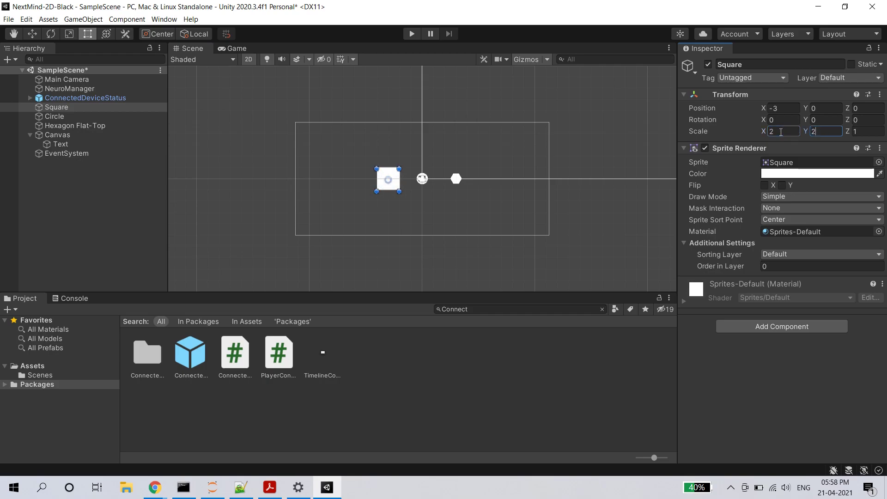
- Set the Circle's scale X and Y to 2
click(419, 185)
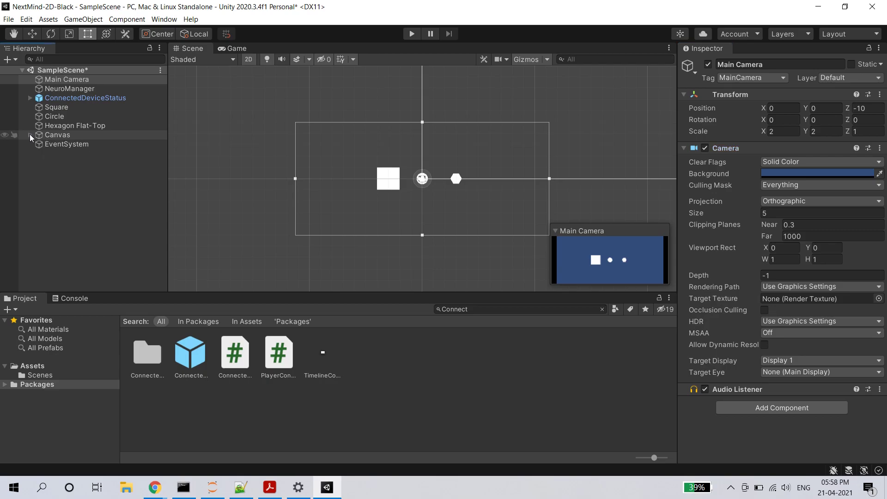
click(30, 135)
click(59, 118)
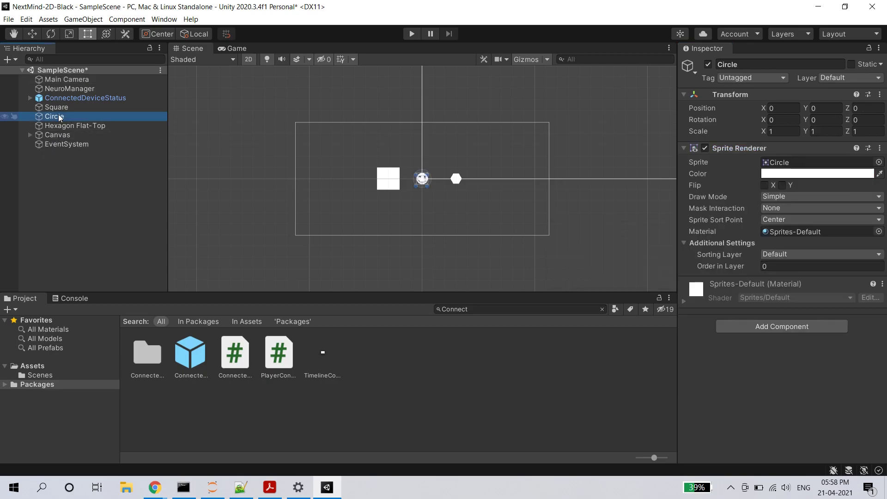
click(780, 132)
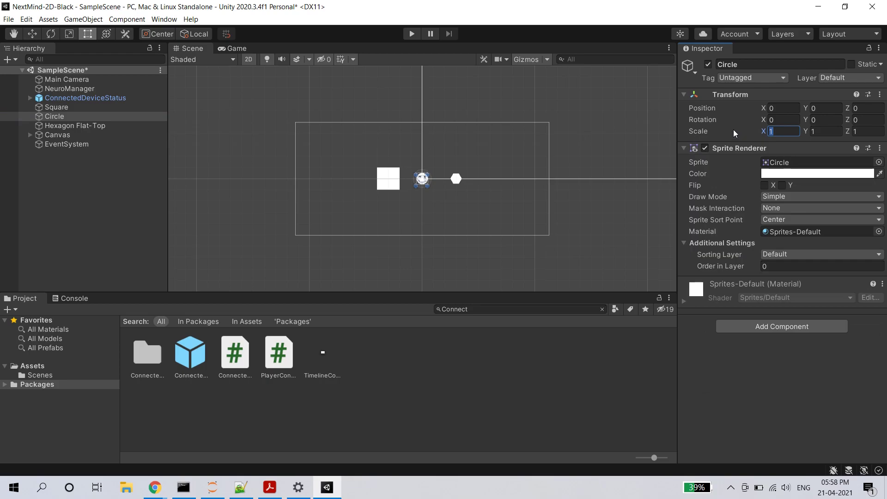
key(BackSpace)
text(2)
key(Tab)
text(2)
key(Tab)
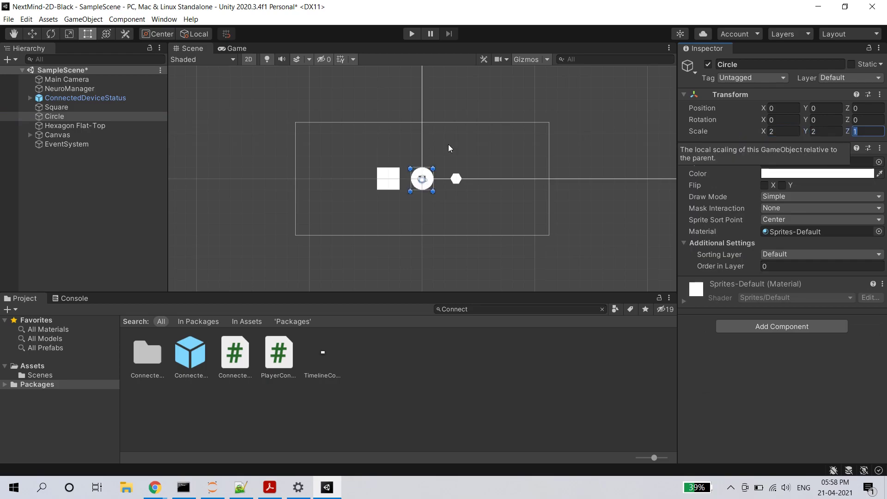
- Set the Hexagon Flat-Top's scale X and Y to 2
click(68, 127)
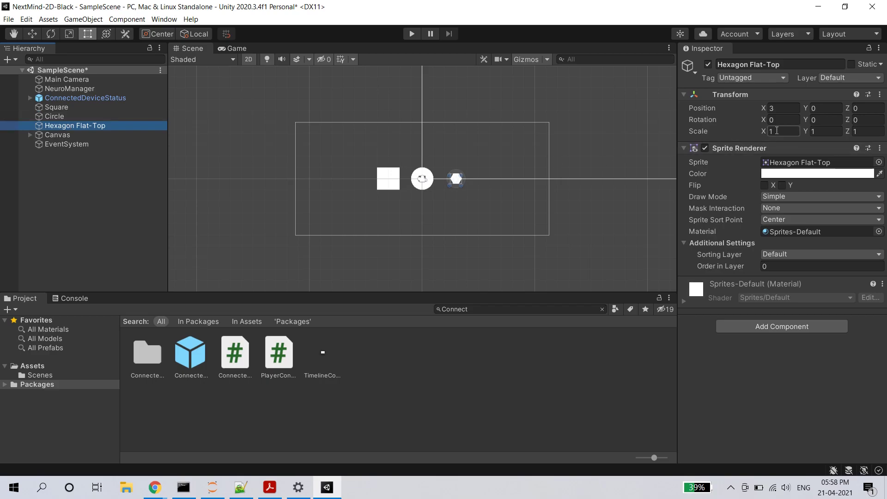
click(777, 131)
text(2)
key(Tab)
text(2)
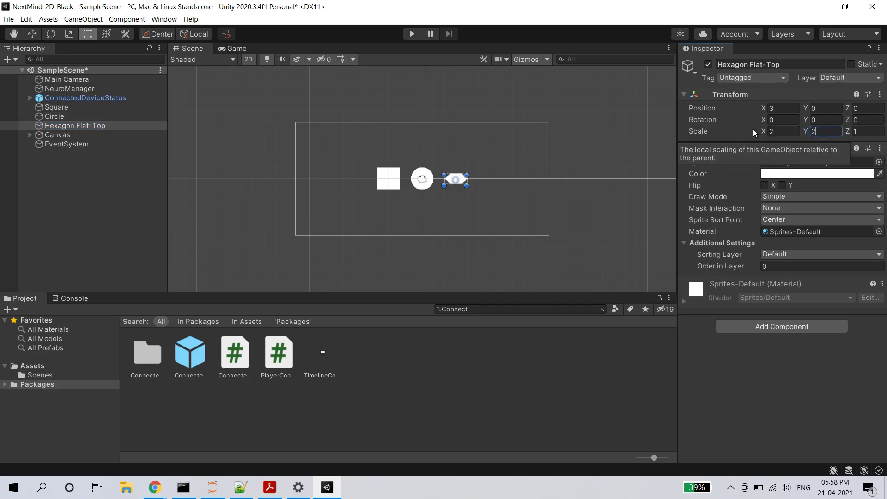
key(Tab)
- Move the Hexagon Flat-Top to Position X 4 and the Square to X -4
click(781, 108)
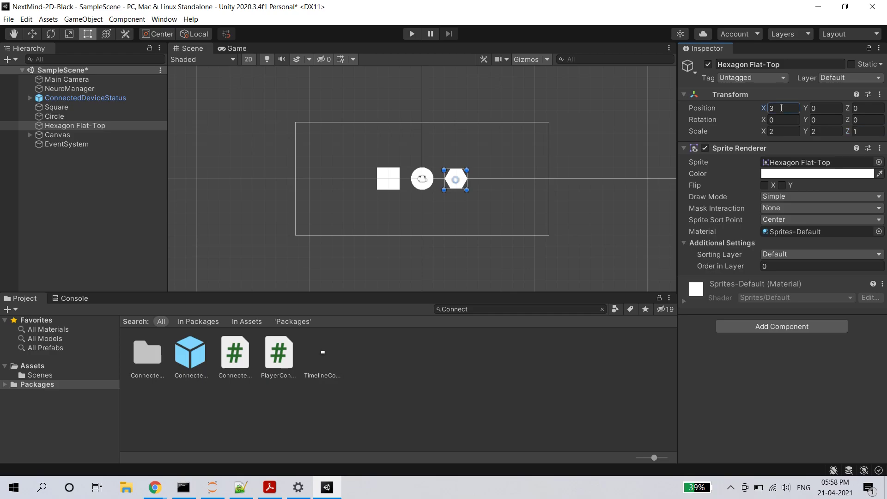
text(4)
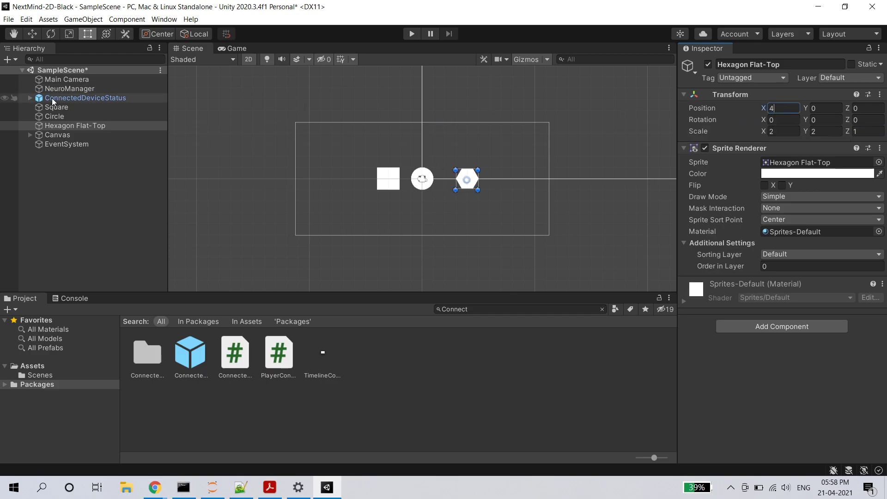
click(64, 109)
click(788, 110)
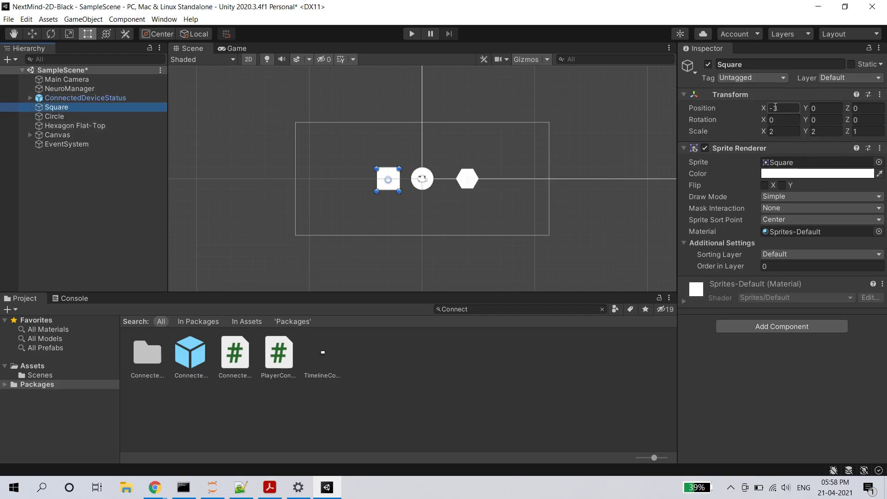
text(4)
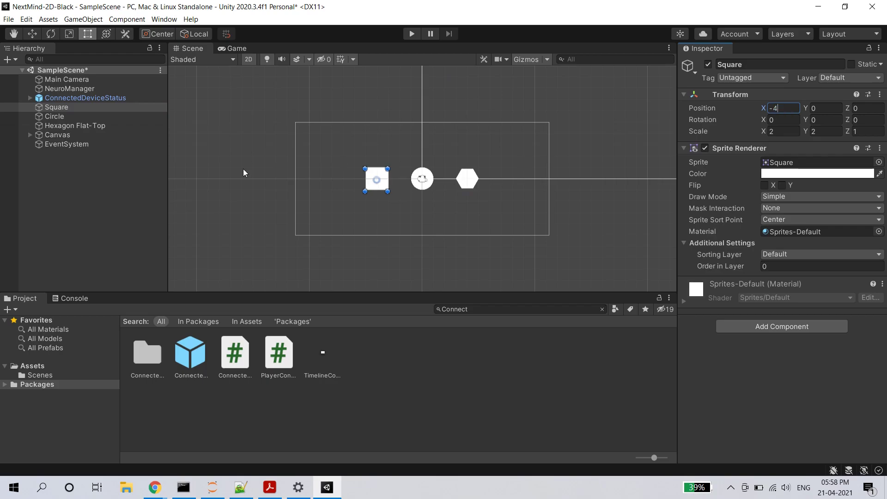
click(99, 173)
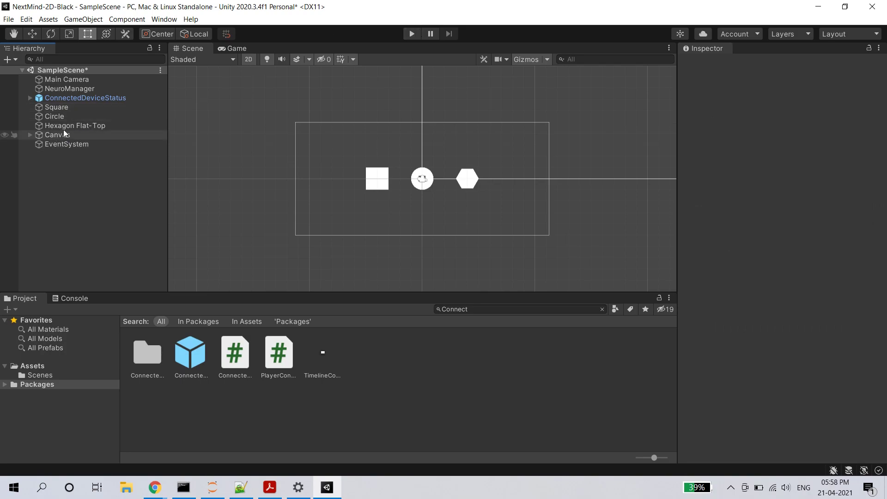
- Add a NeuroTag to the Square and apply the regular-material fix
click(57, 107)
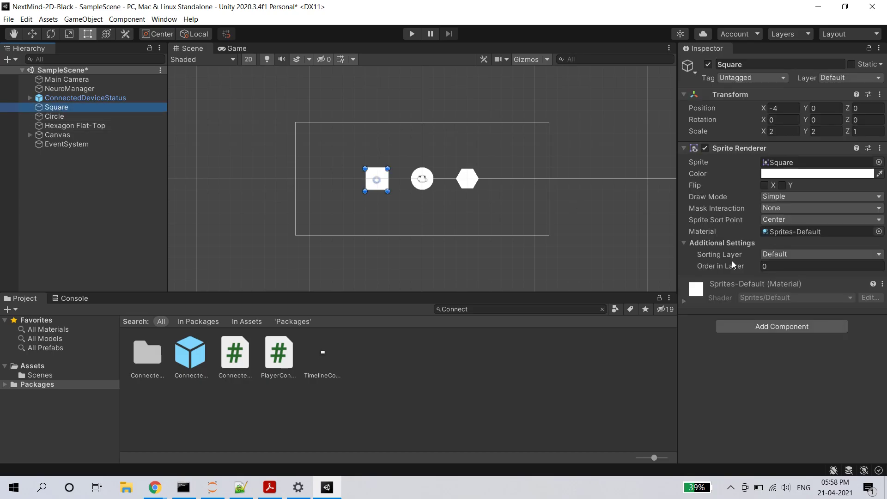
click(811, 325)
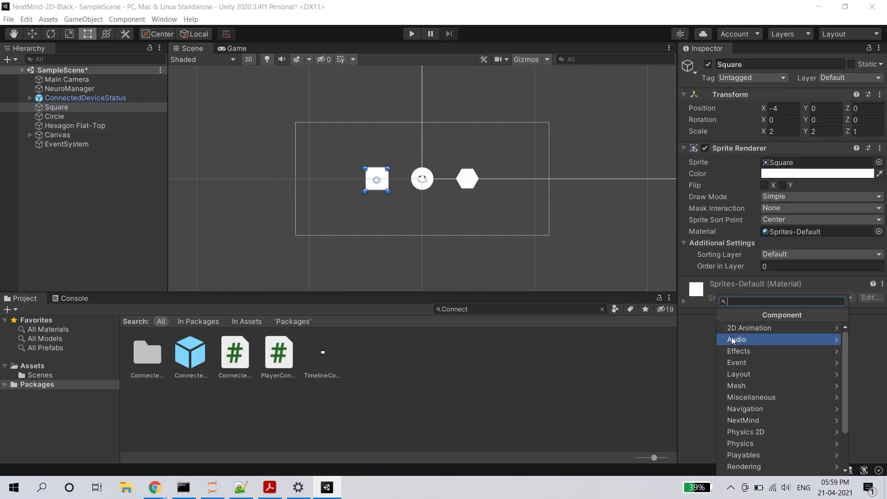
click(746, 420)
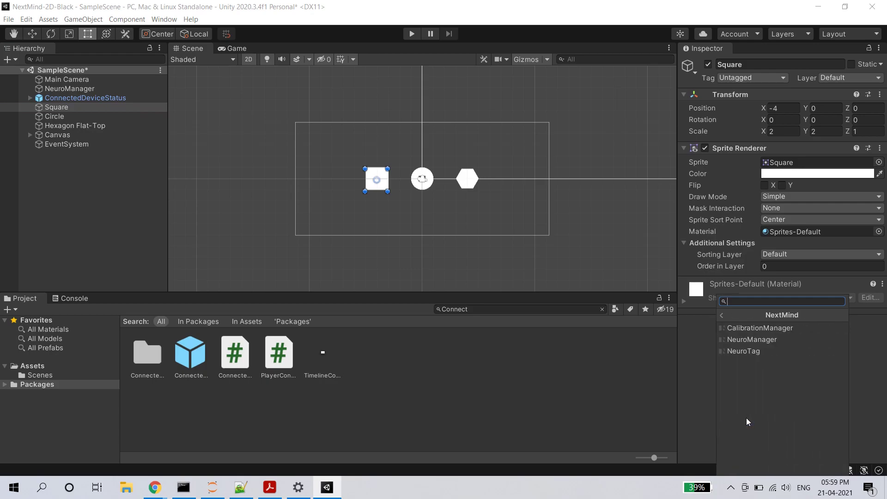
click(759, 351)
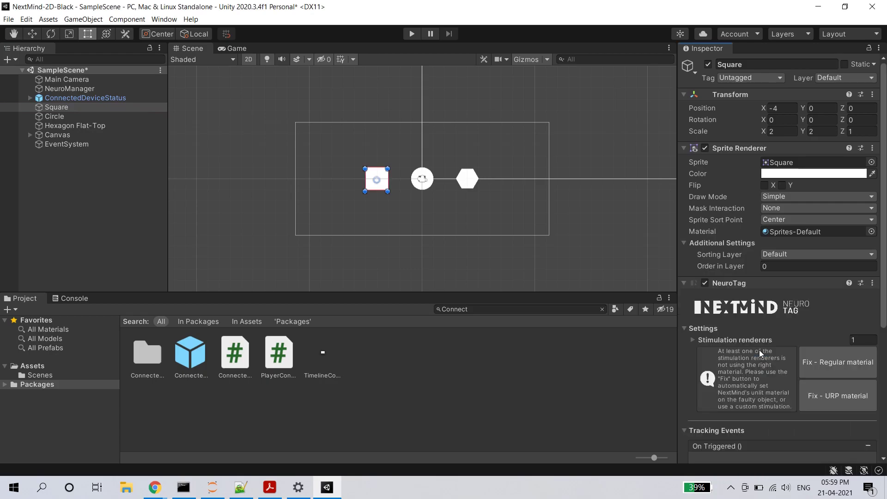
click(838, 362)
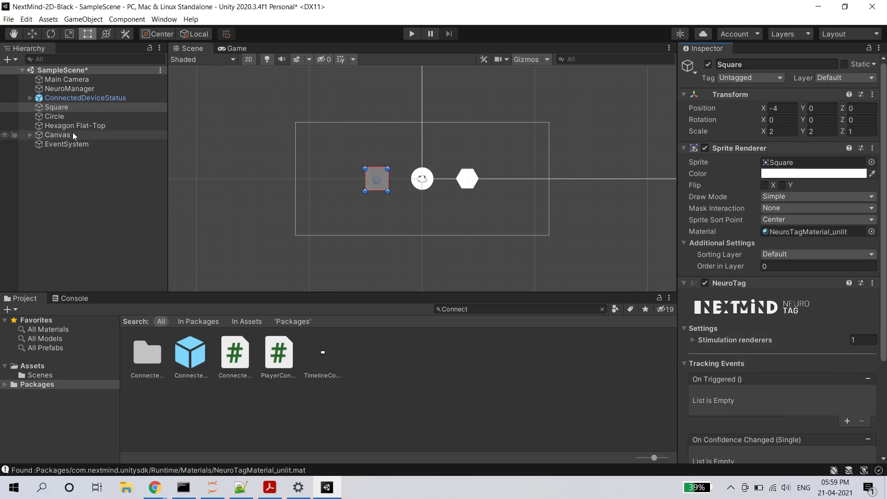
- Add NeuroTag components to the Circle and the Hexagon Flat-Top
click(54, 116)
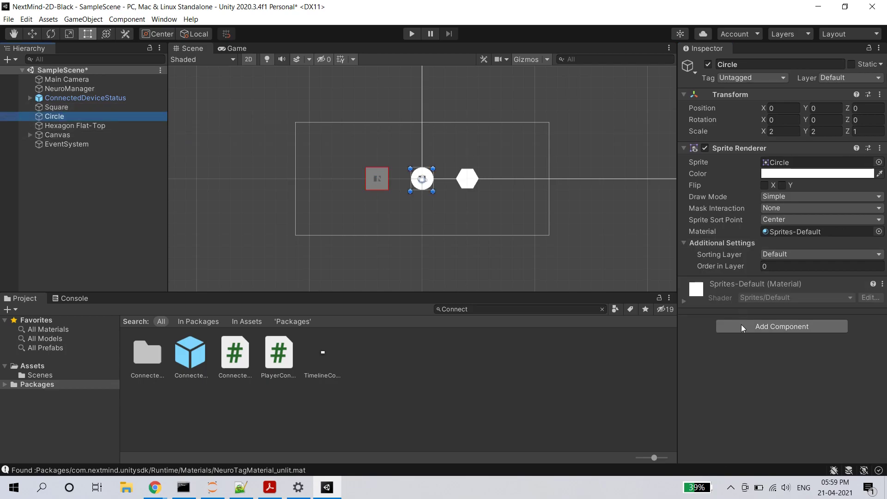
click(741, 325)
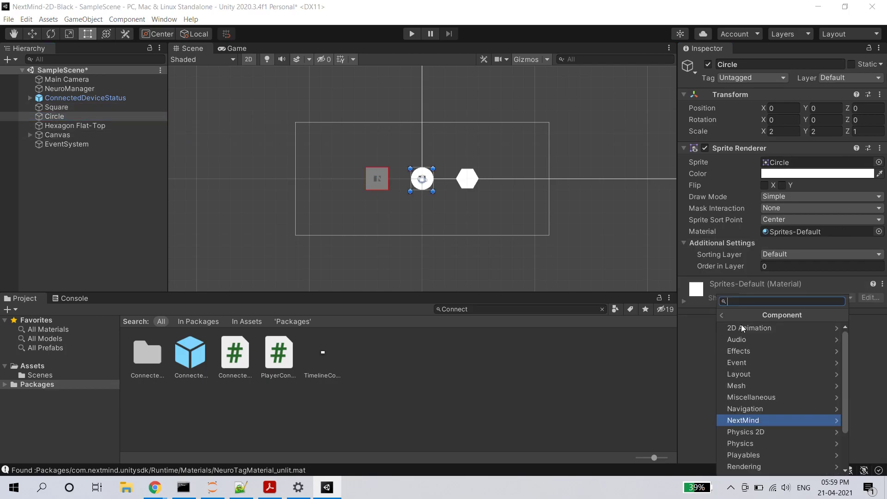
click(757, 420)
click(767, 352)
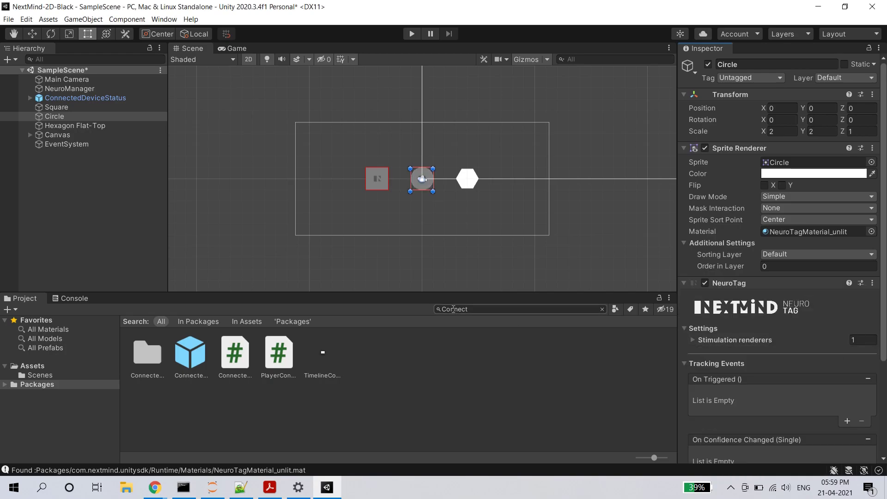
click(81, 126)
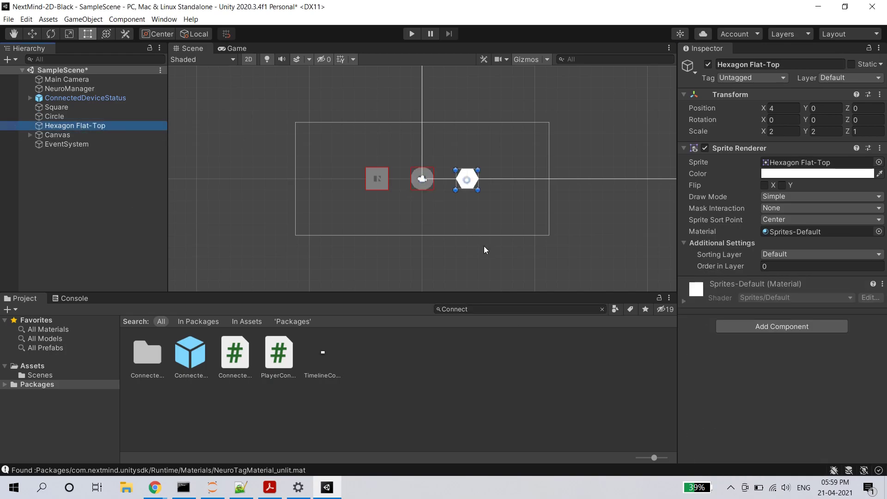
click(745, 326)
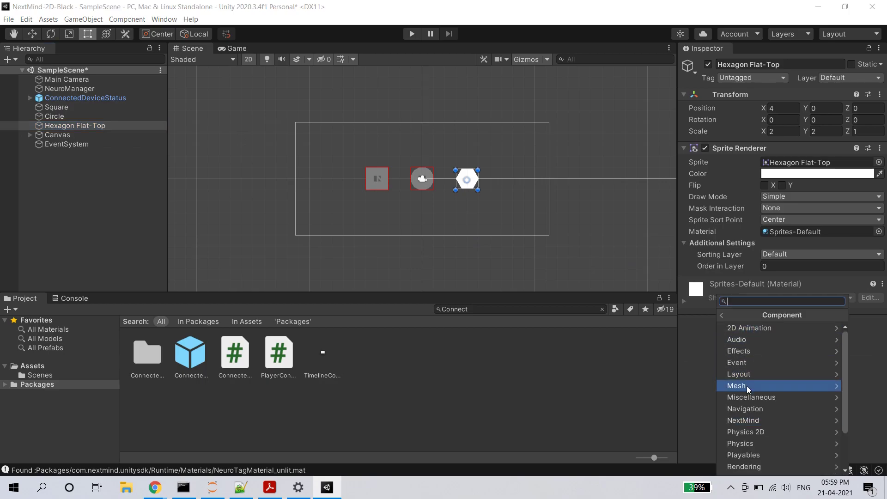
click(741, 420)
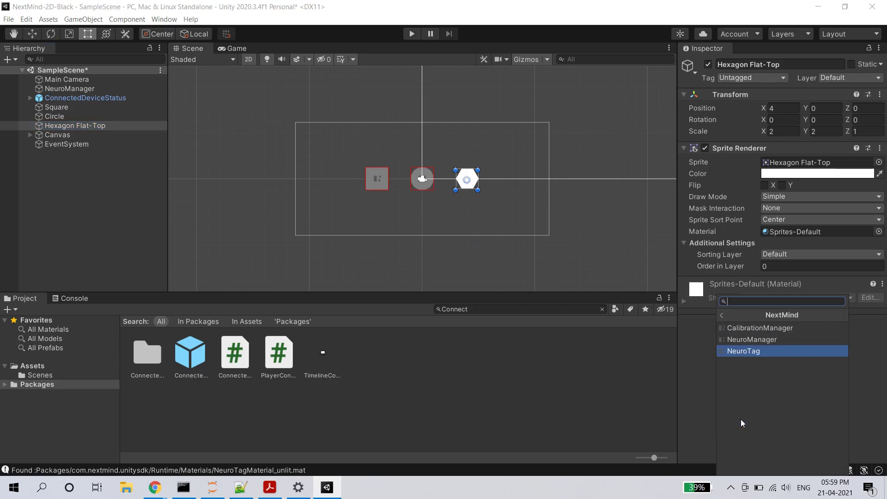
click(763, 353)
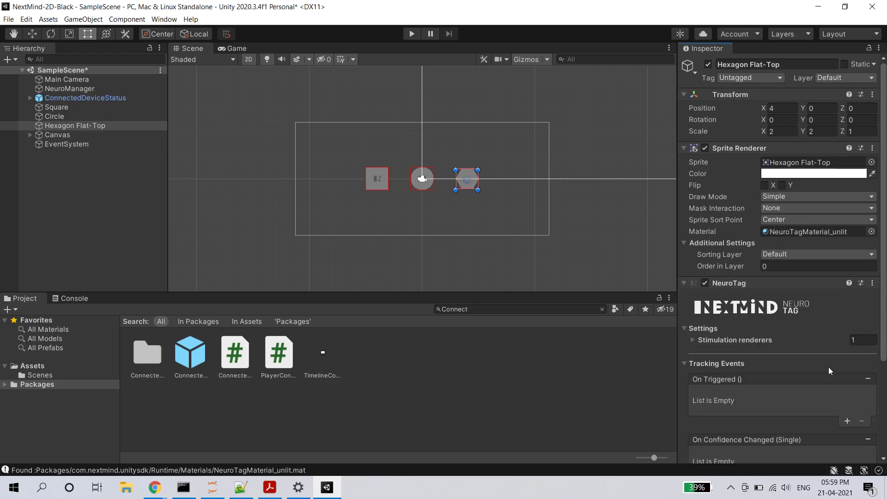
click(85, 205)
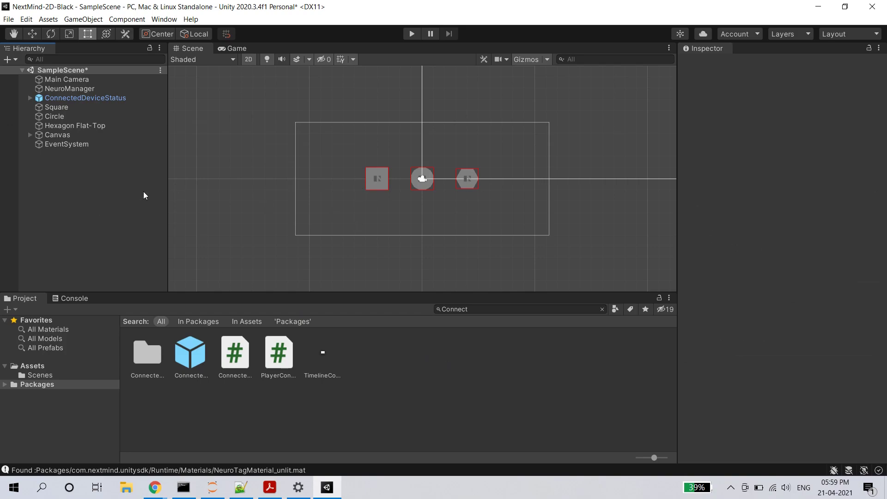
click(413, 34)
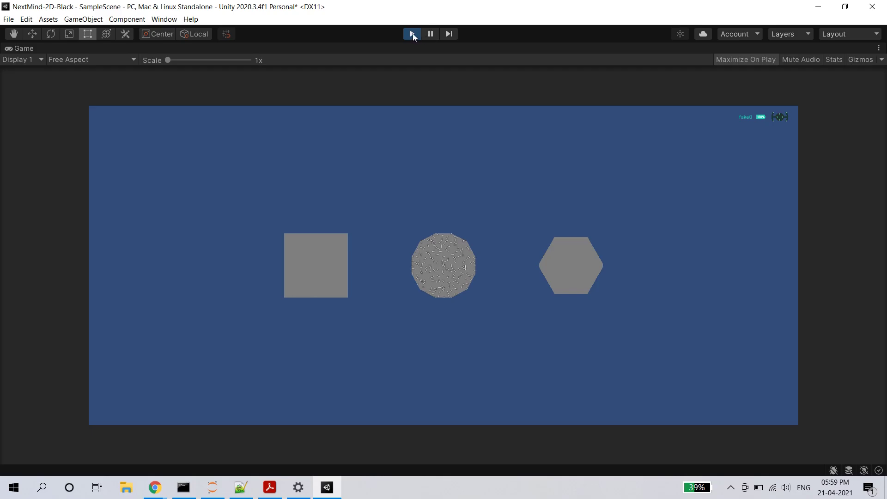
click(412, 34)
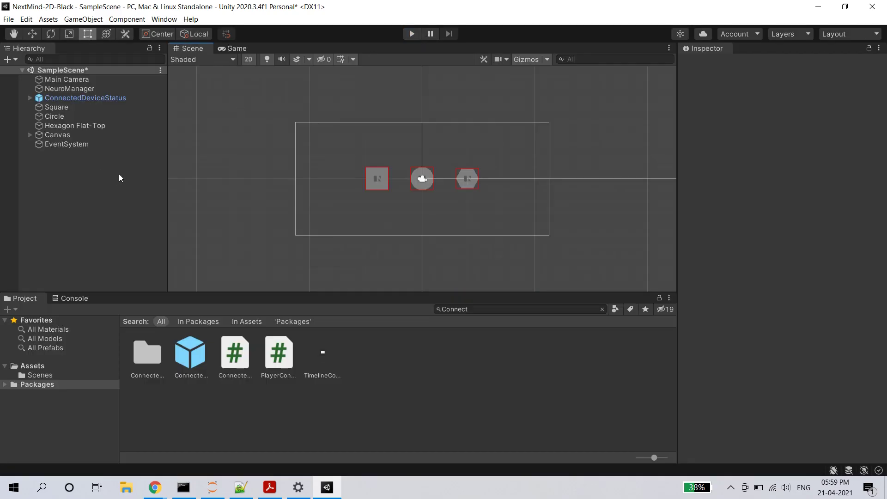
- Search 'feedback' and drop a TriangleFeedback prefab under Square, Circle and Hexagon Flat-Top
click(475, 311)
text(feed)
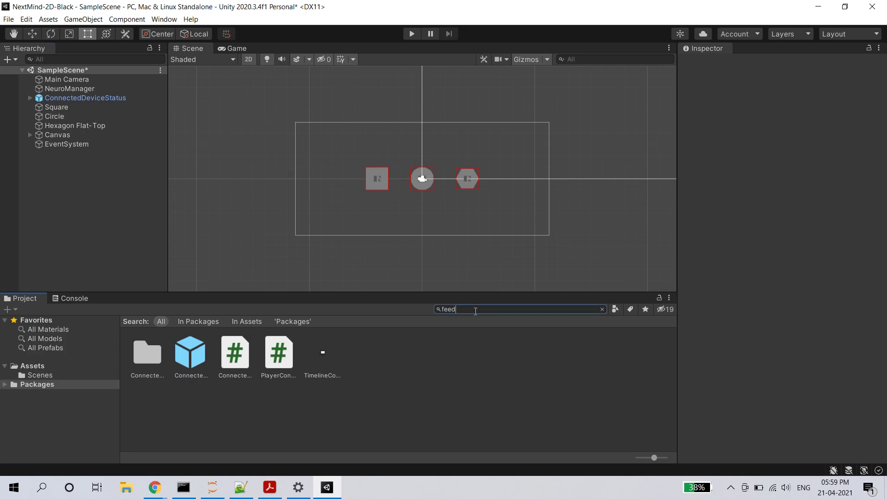
text(back)
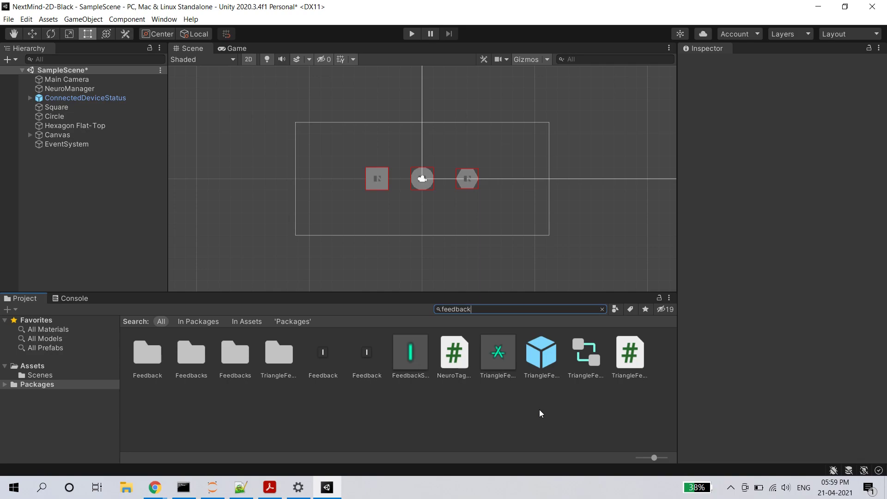
drag(504, 360, 66, 109)
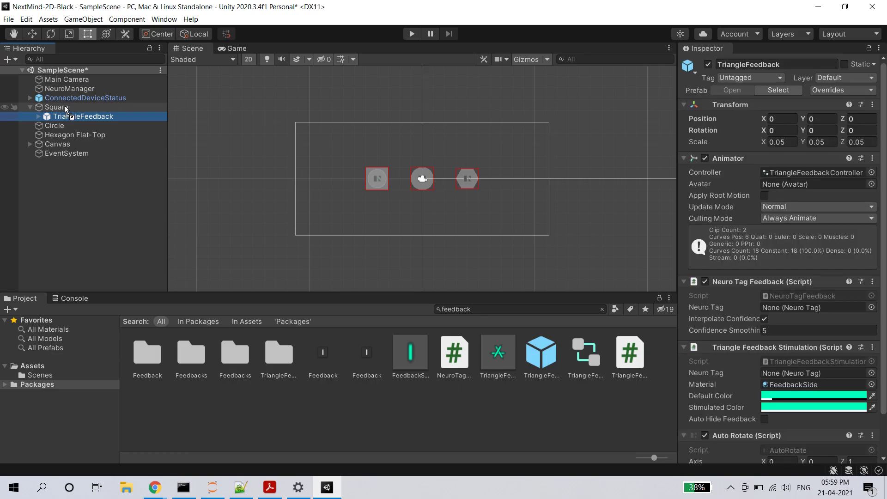
click(496, 362)
drag(496, 362, 56, 128)
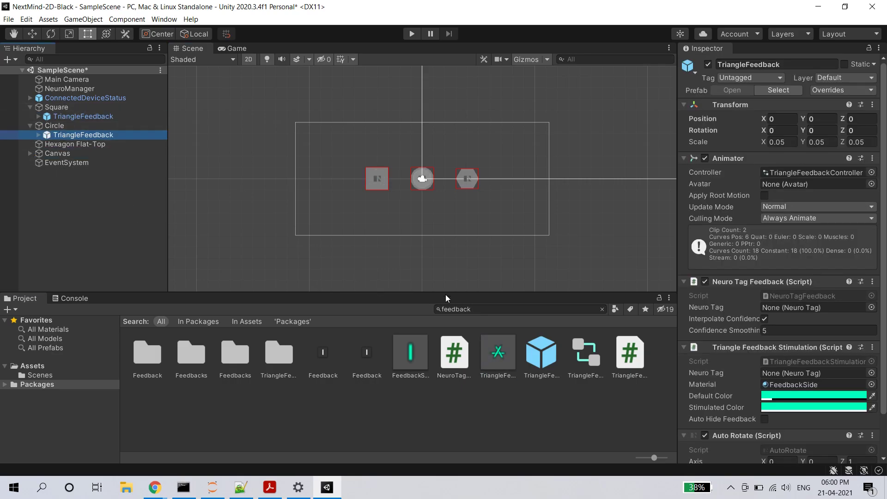
drag(499, 355, 77, 144)
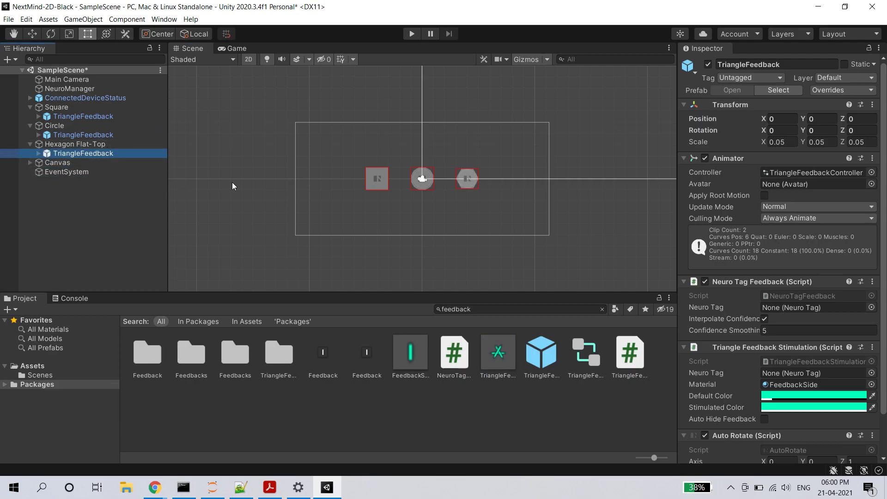
- Scale the Square's TriangleFeedback to X 0.2, Y 0.1 and test-run the scene
click(411, 35)
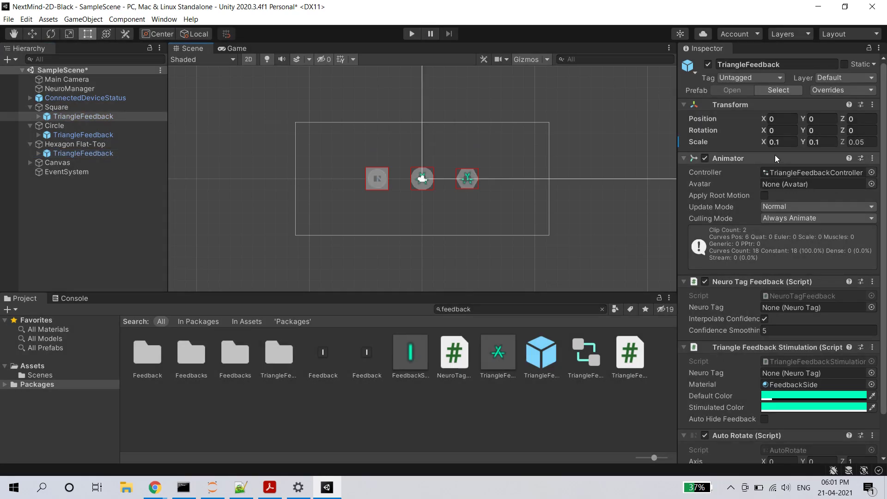
click(785, 142)
text(0.2)
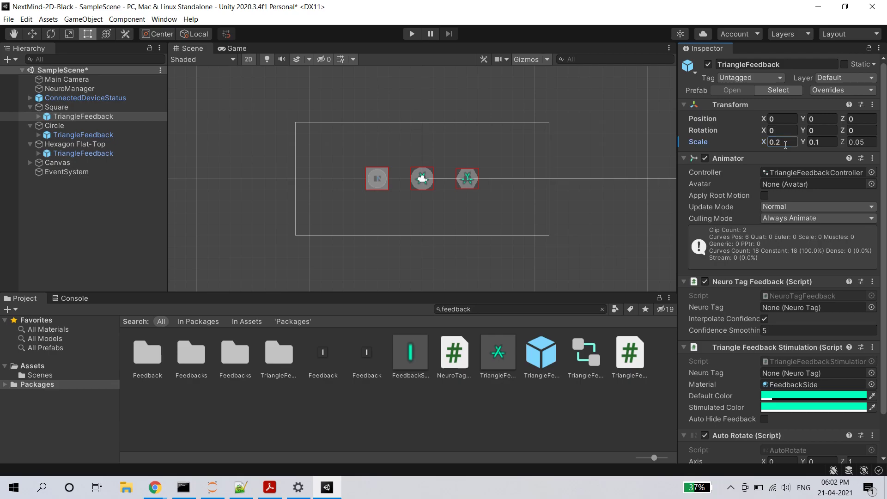
key(Tab)
text(0.1)
click(412, 34)
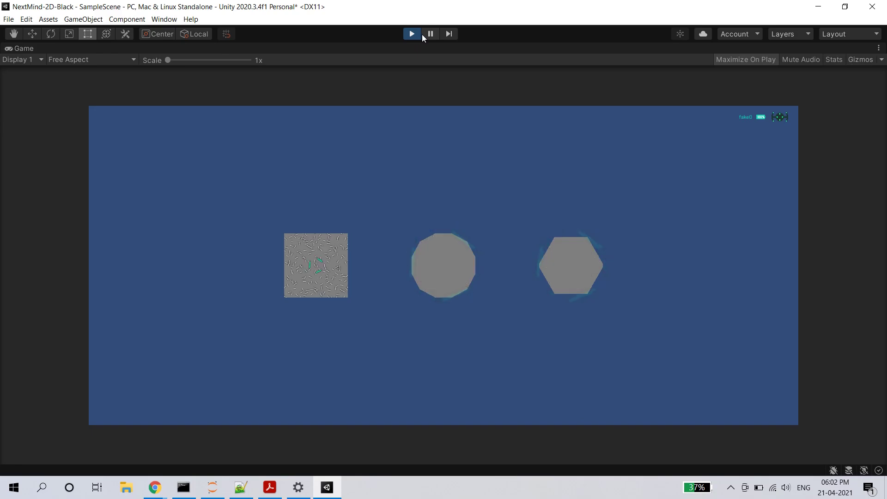
click(418, 34)
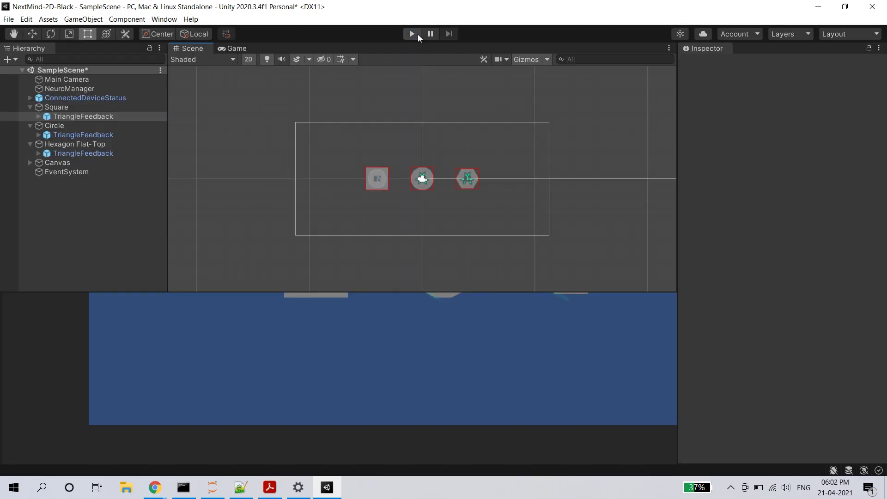
- Scale the Circle's and Hexagon's TriangleFeedback markers to 0.2 × 0.2
click(83, 134)
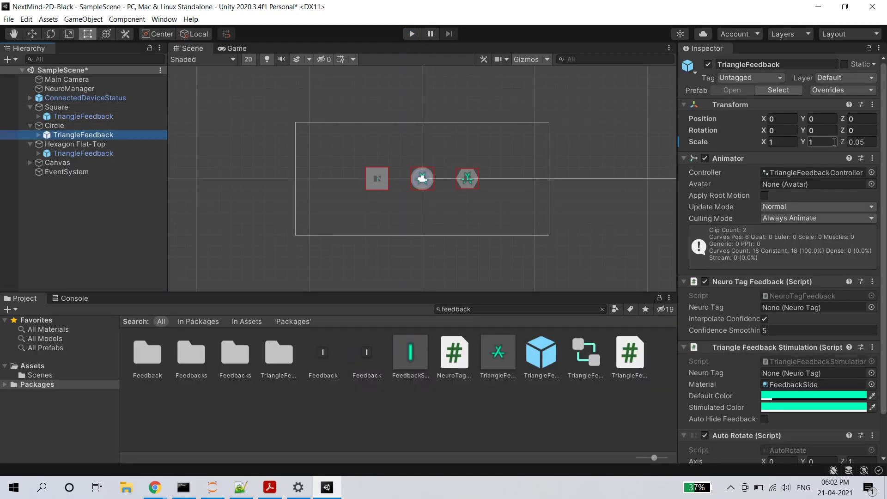
click(781, 142)
text(0)
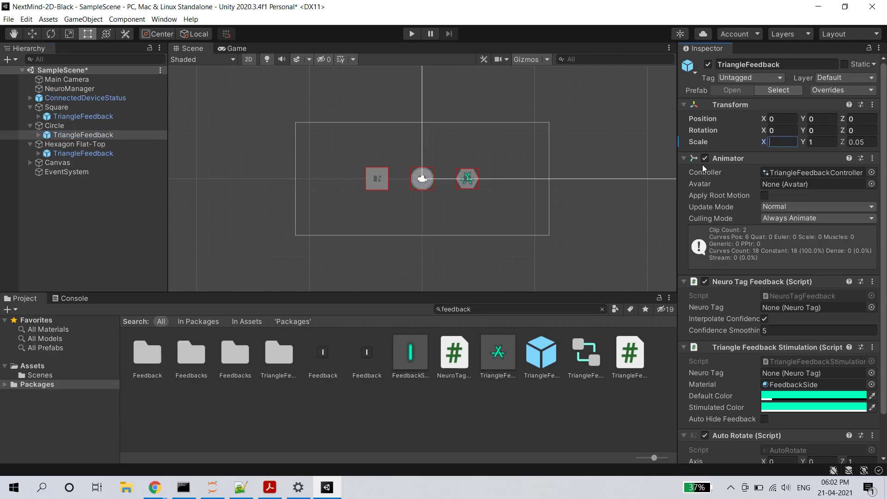
text(.2)
key(Tab)
text(0.2)
key(Tab)
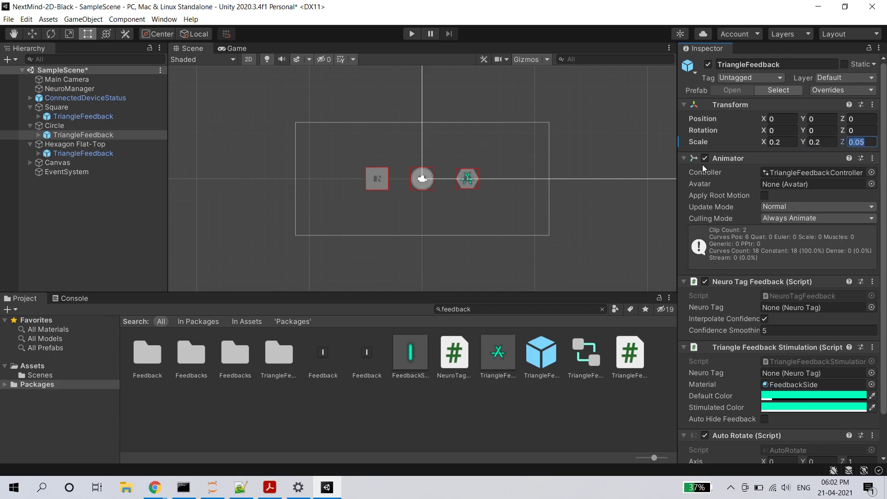
click(131, 154)
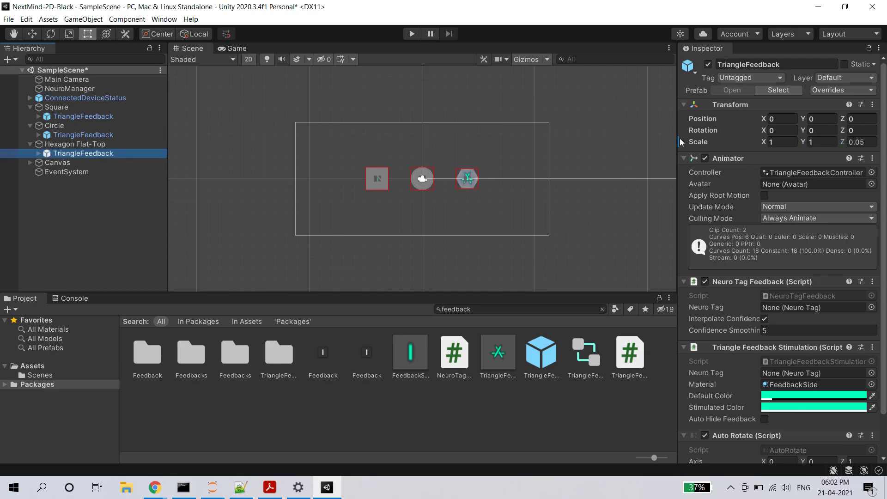
click(781, 142)
text(0.)
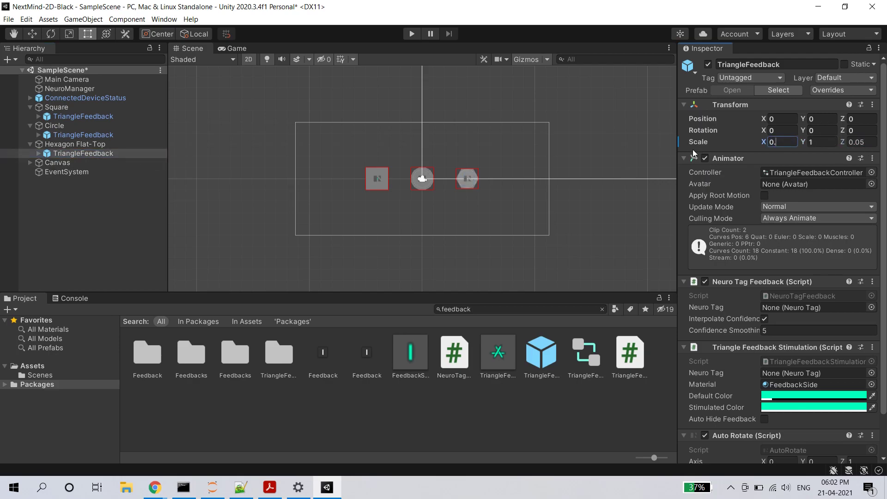
text(2)
key(Tab)
text(0.)
text(2)
- Run the scene to check the resized feedback markers, then stop play mode
click(410, 36)
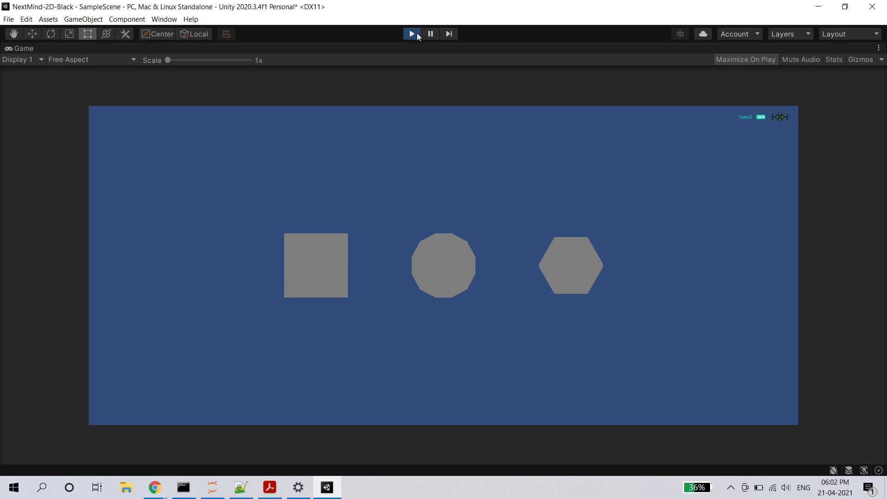
click(417, 32)
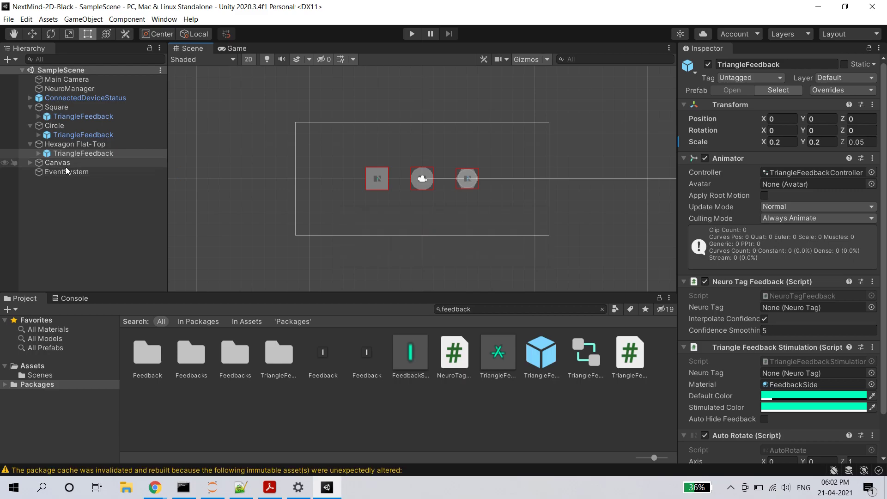
- Add an empty listener entry to the Square NeuroTag's On Triggered event
click(65, 107)
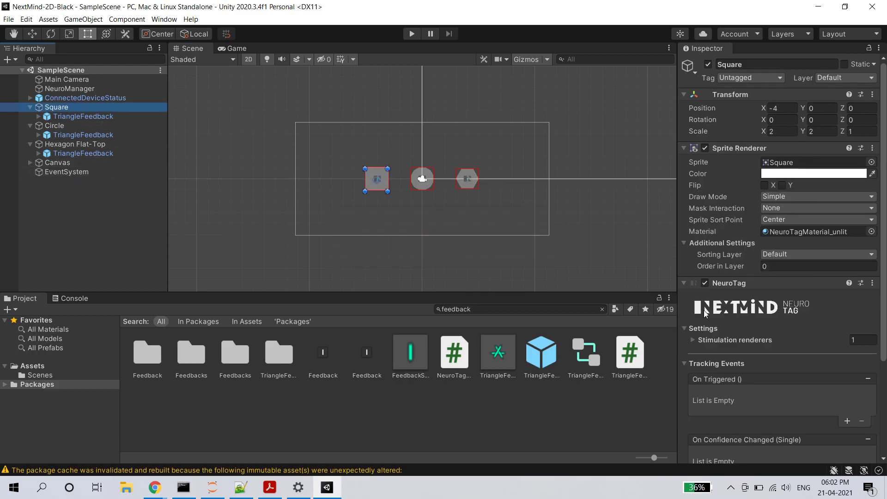
scroll(781, 314, down, 5)
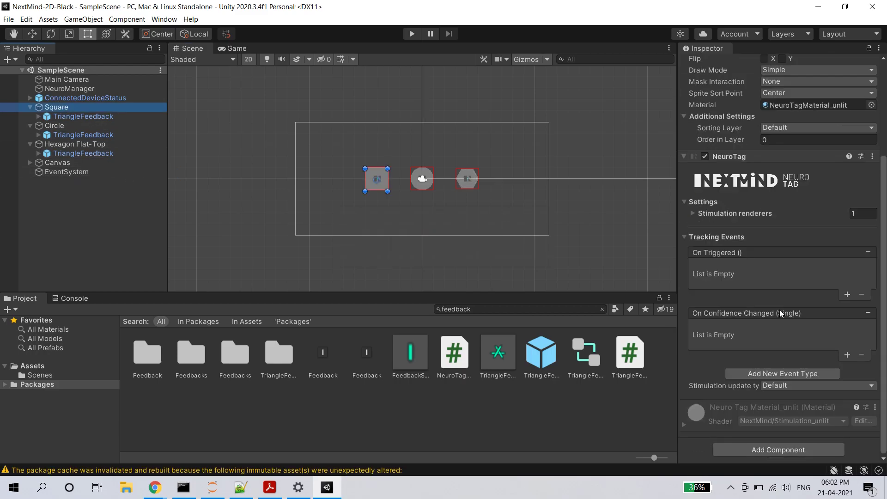
click(845, 295)
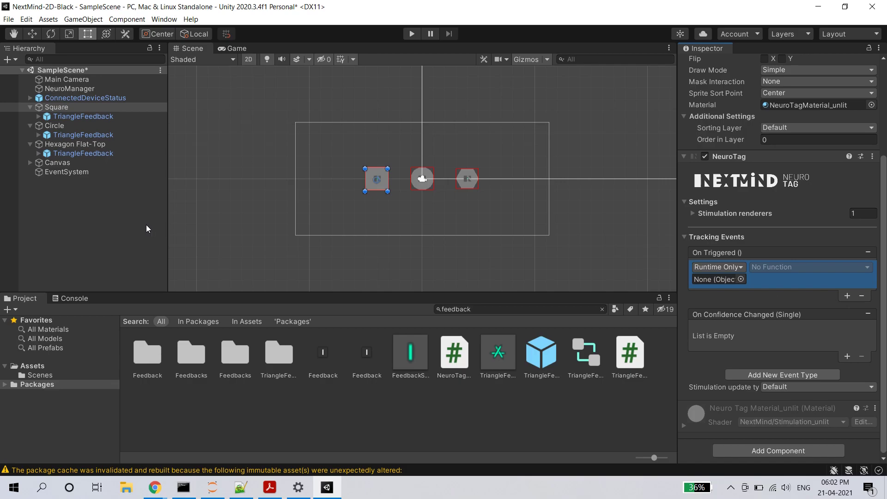
- Set the Canvas Text's font size to 24
click(29, 163)
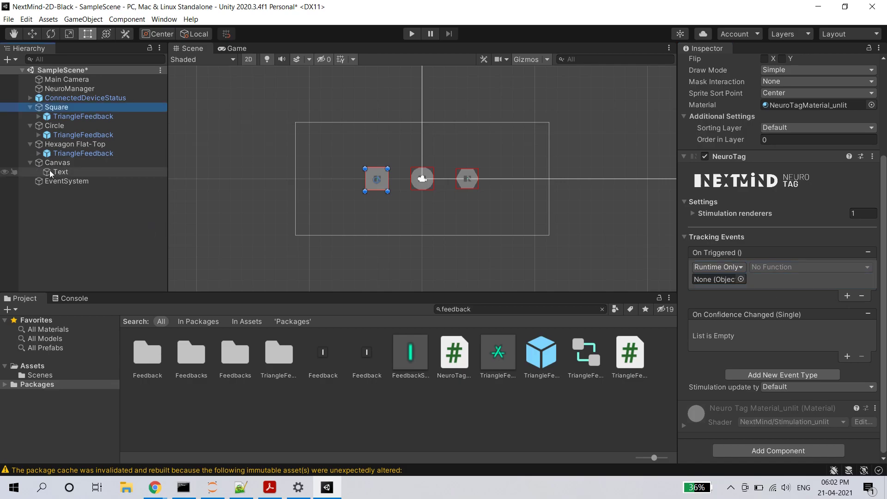
click(51, 171)
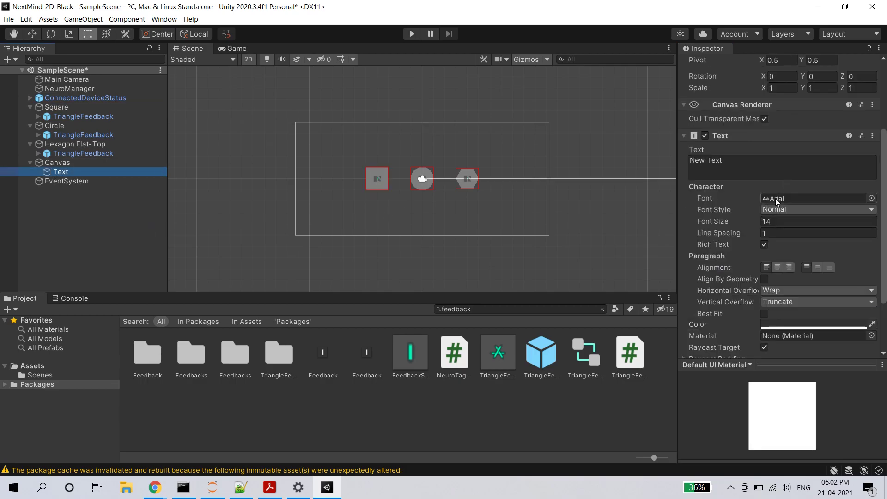
scroll(786, 185, down, 3)
click(795, 135)
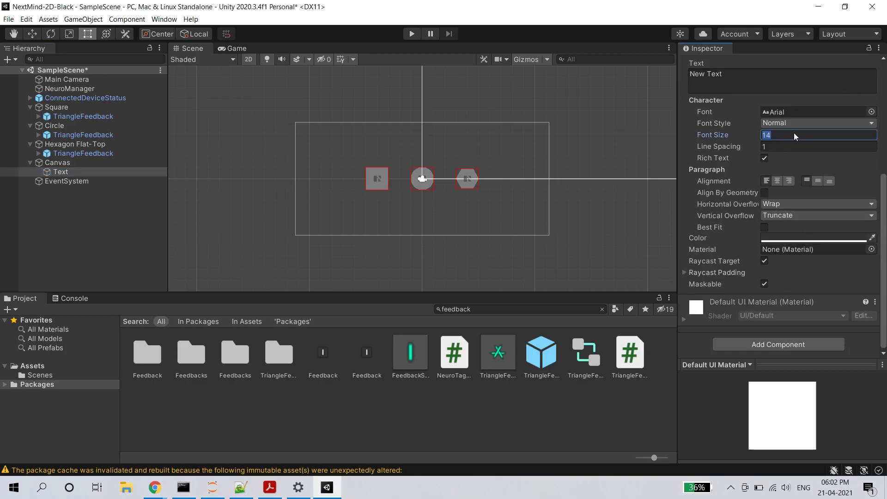
text(24)
key(Tab)
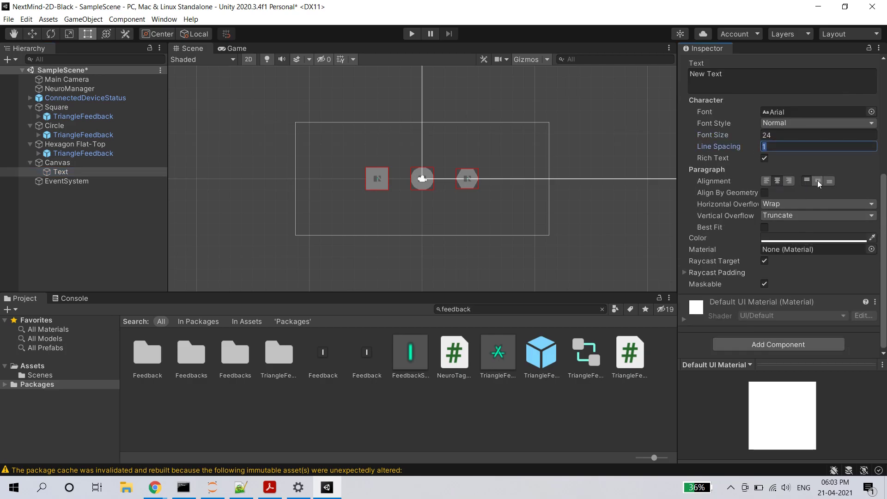
- Position the Text at Pos X 0 and Pos Y -100 in its Rect Transform
scroll(772, 180, up, 5)
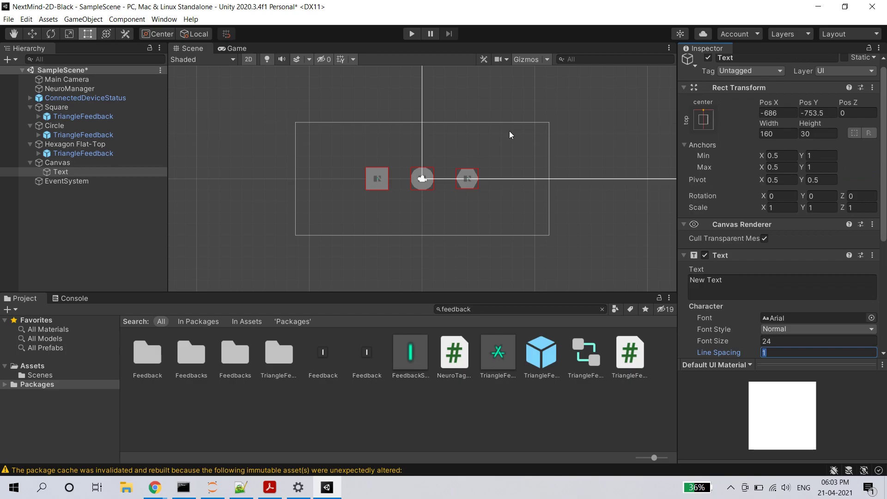
scroll(818, 116, up, 1)
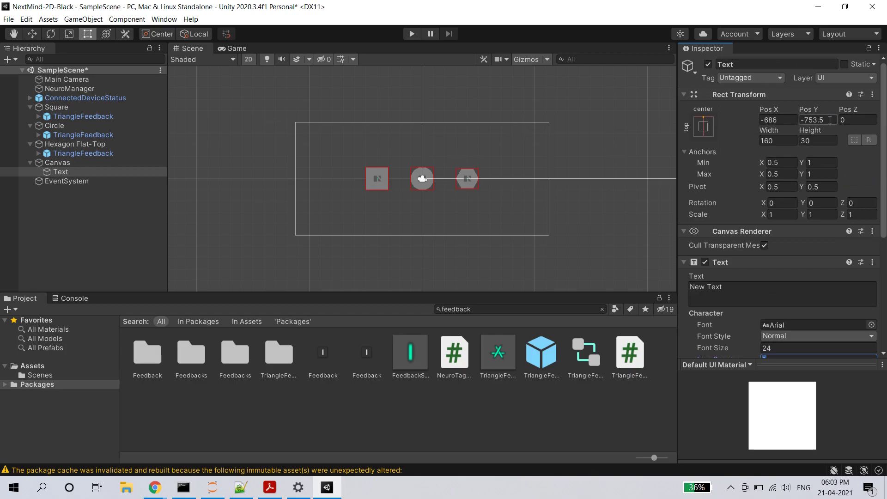
scroll(806, 190, down, 3)
scroll(807, 190, up, 2)
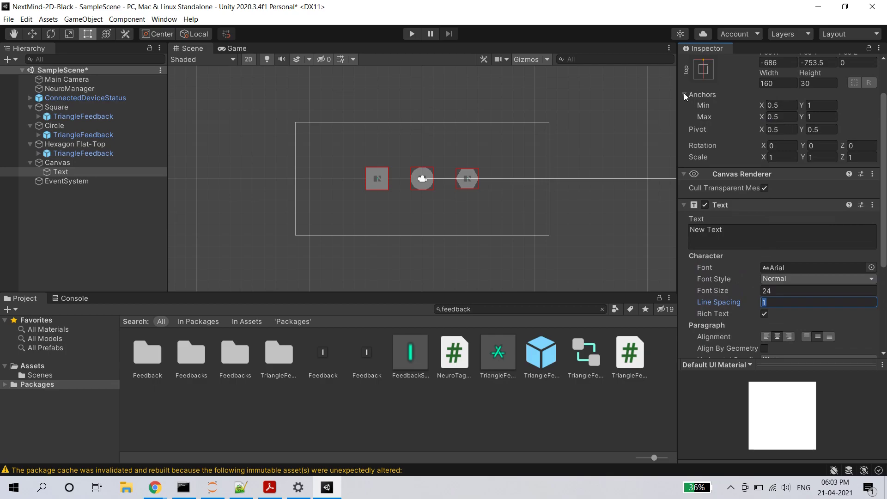
scroll(765, 132, up, 3)
click(785, 120)
text(0)
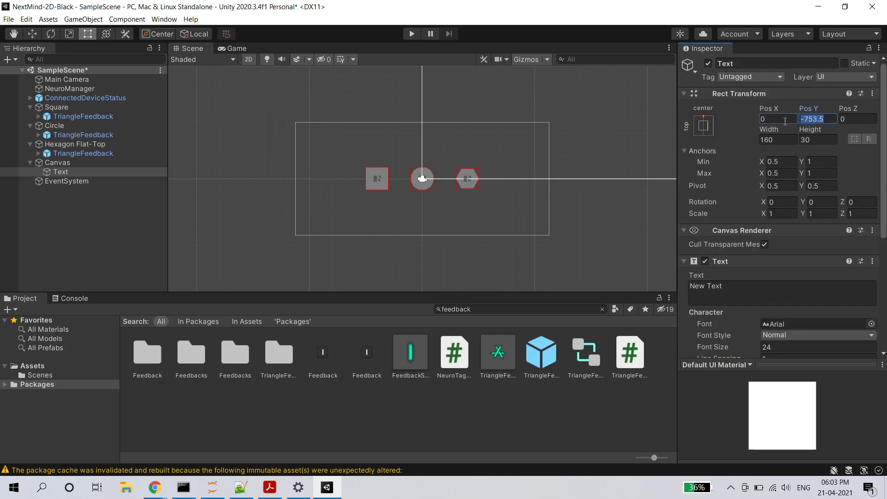
click(428, 190)
click(60, 171)
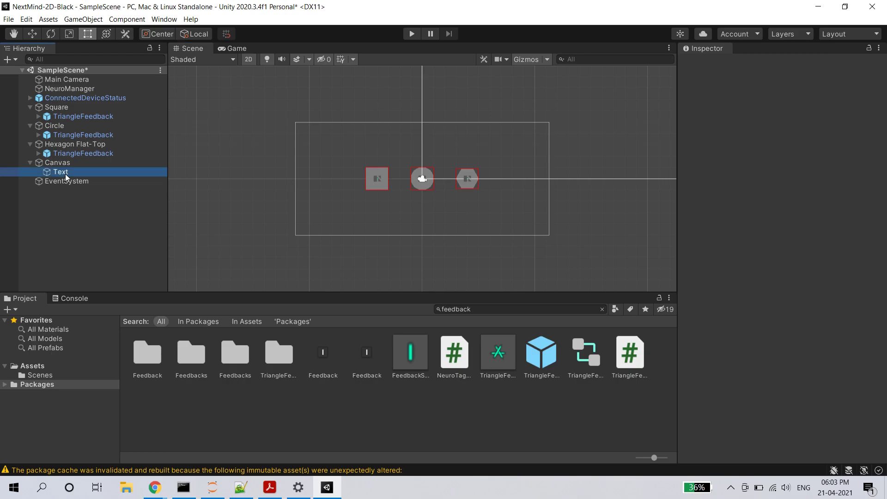
click(815, 120)
text(-100)
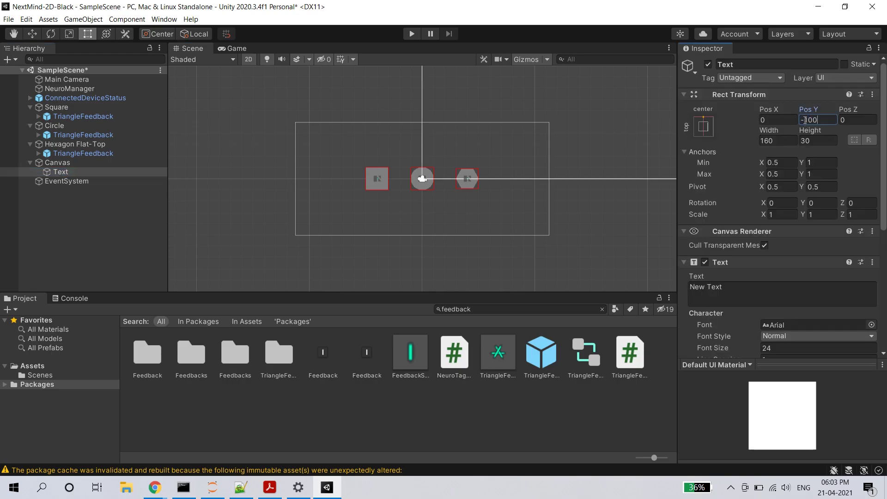
click(430, 191)
- Test-run the scene to check the 'New Text' placement, then save SampleScene with Ctrl+S
scroll(430, 193, up, 3)
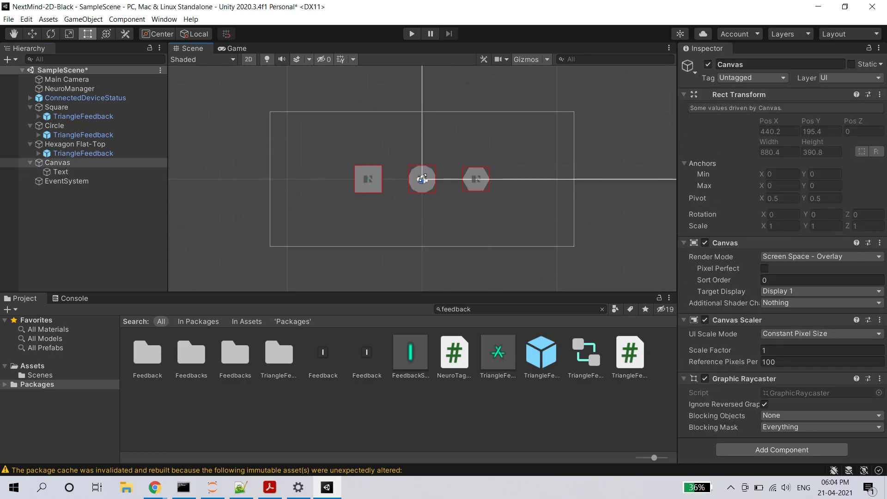
scroll(422, 180, up, 2)
click(411, 34)
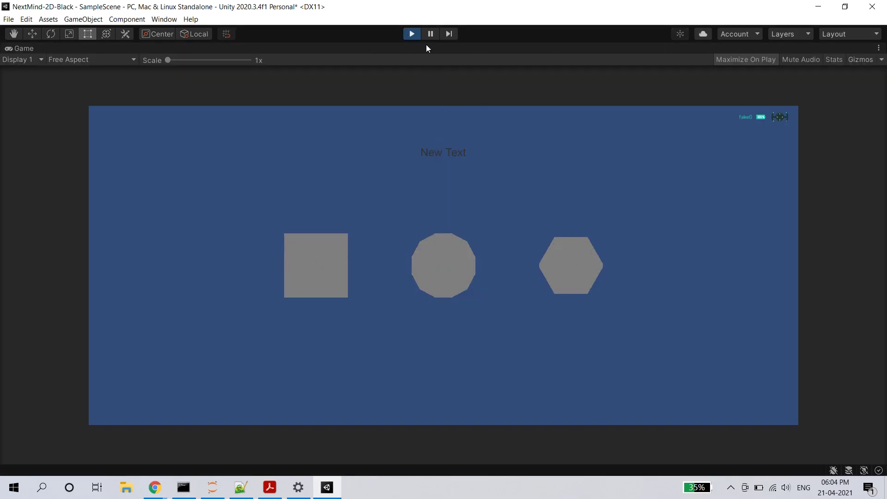
click(411, 36)
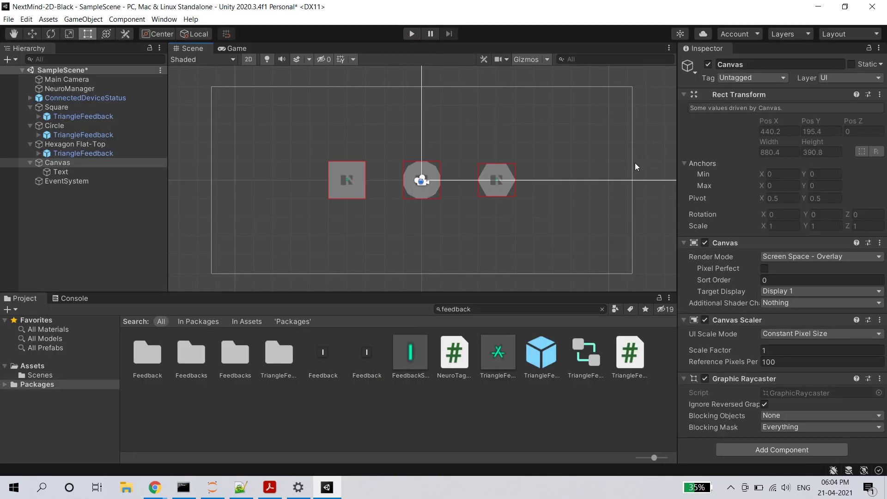
key(ctrl+s)
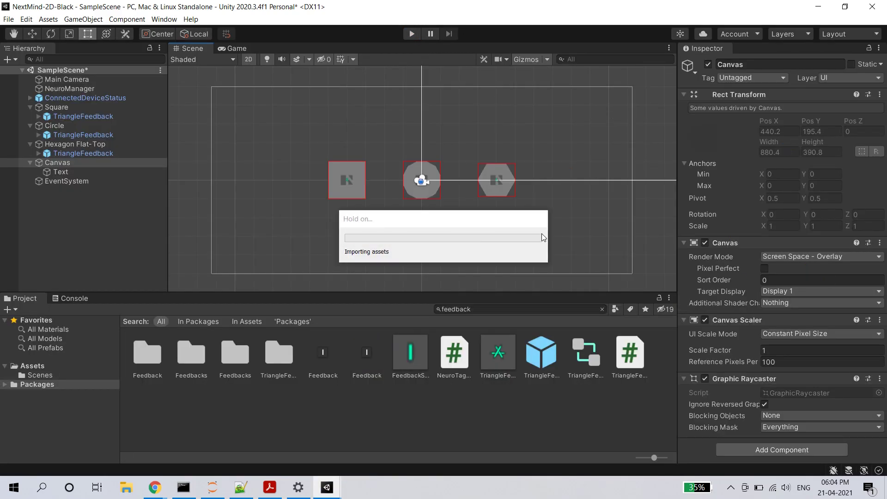
- Change the Canvas Text content from 'New Text' to 'Selected TAG'
click(96, 173)
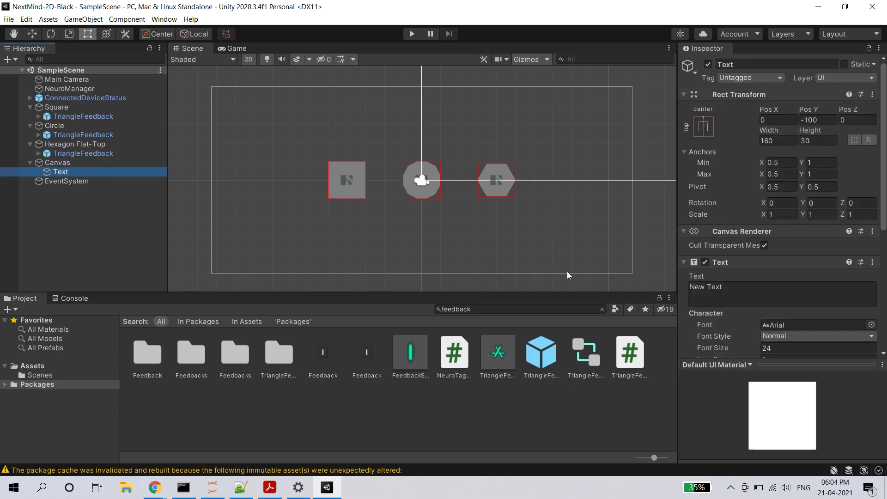
click(741, 294)
key(ctrl+a)
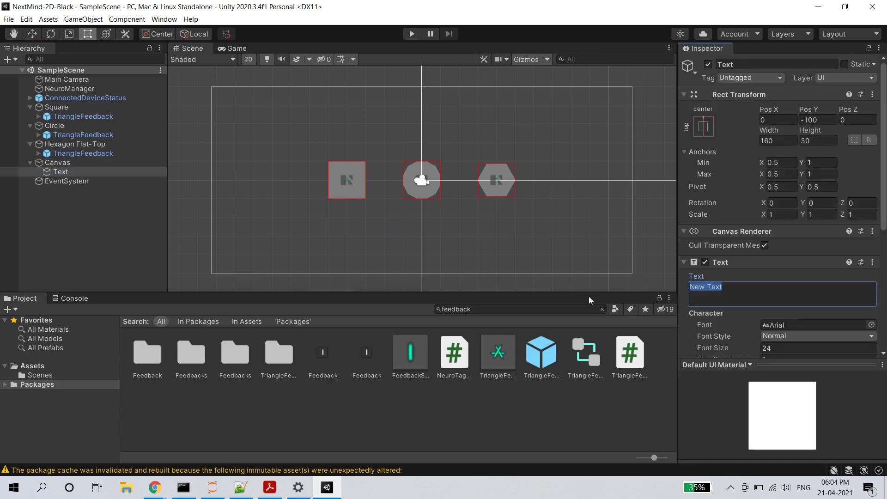
key(BackSpace)
text(S)
text(elected )
text(TAG)
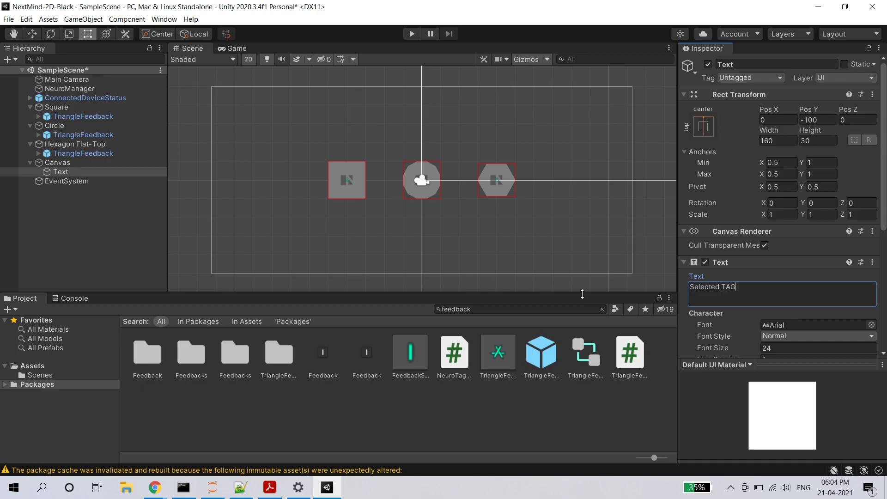
- Save the scene and collapse the Square, Circle and Hexagon Flat-Top child entries
key(ctrl+s)
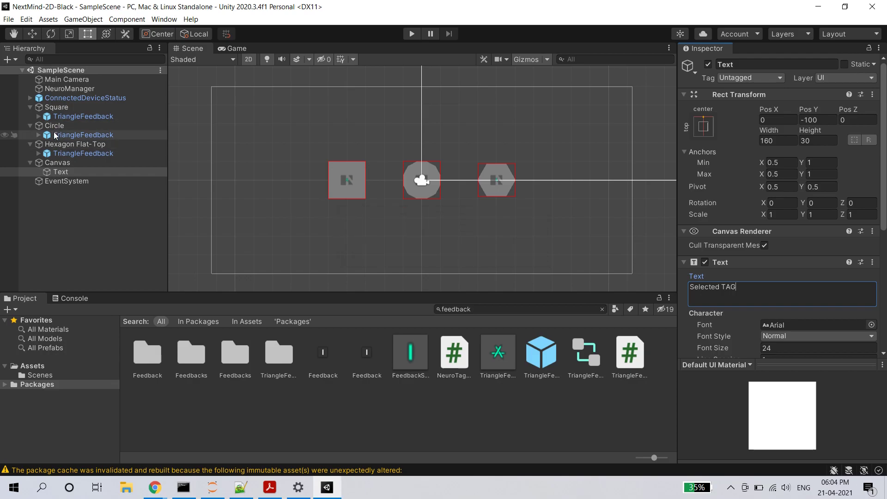
click(30, 109)
click(30, 116)
click(31, 125)
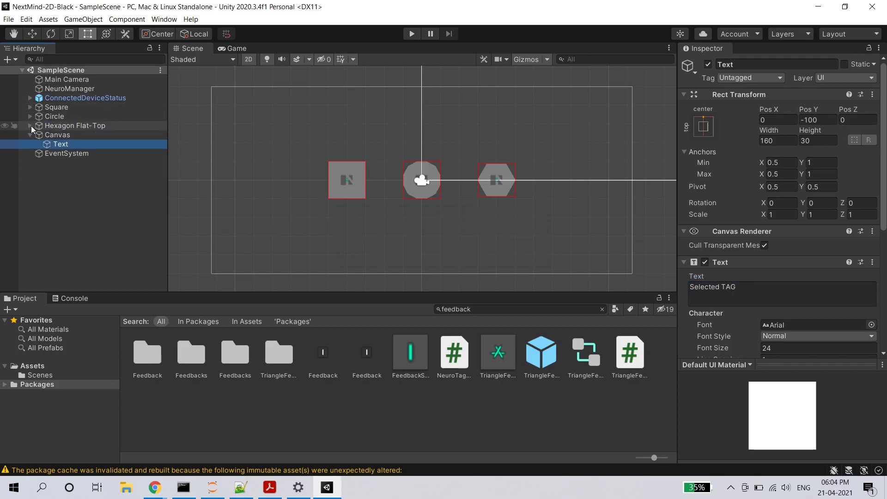
click(53, 107)
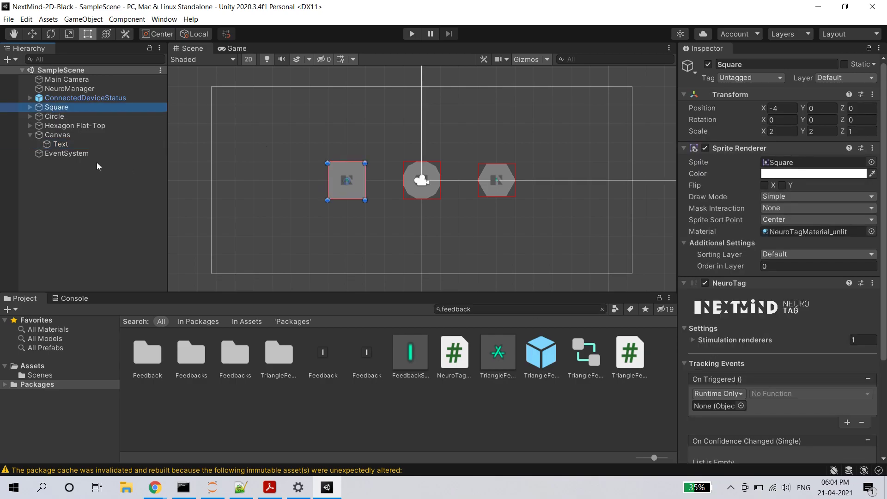
- Wire the Square's On Triggered event to Text.text with the value 'SQUARE'
mouse_move(56, 107)
mouse_down()
mouse_move(636, 311)
mouse_move(710, 404)
mouse_up()
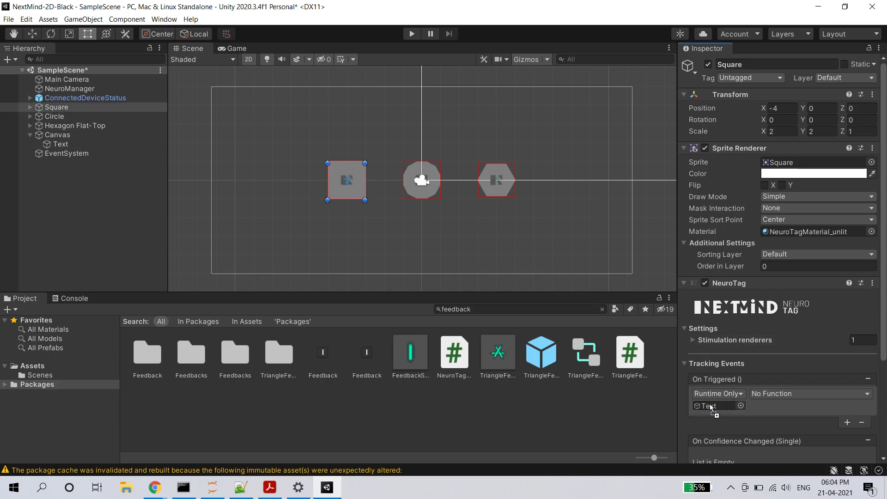
click(772, 393)
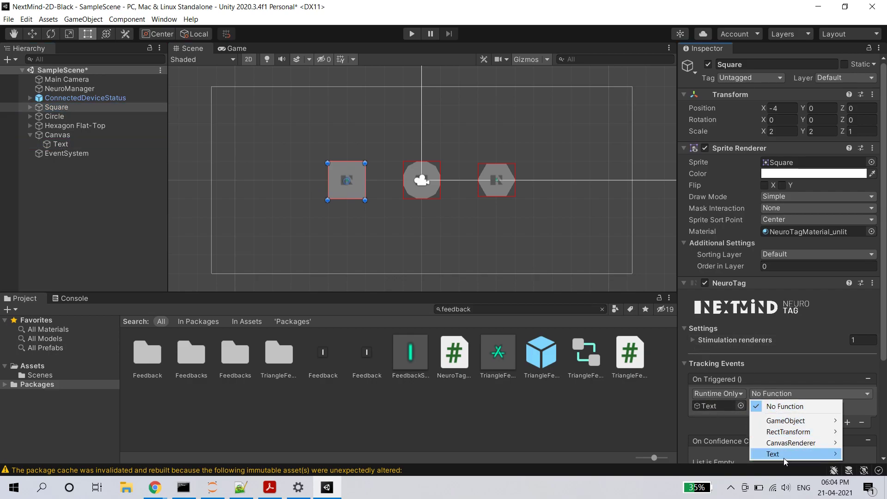
mouse_move(785, 455)
click(660, 211)
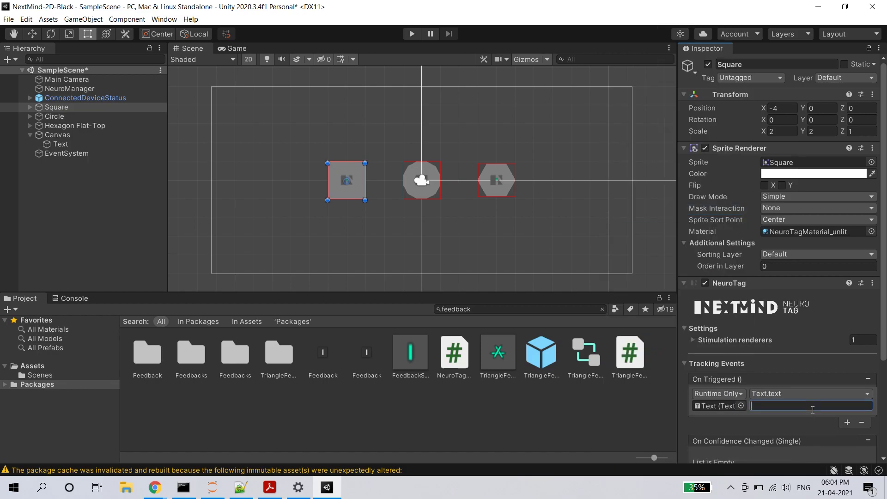
text(SQUAR)
text(E)
- Add an On Triggered entry on Circle that sets Text.text to 'CIRCLE'
click(59, 117)
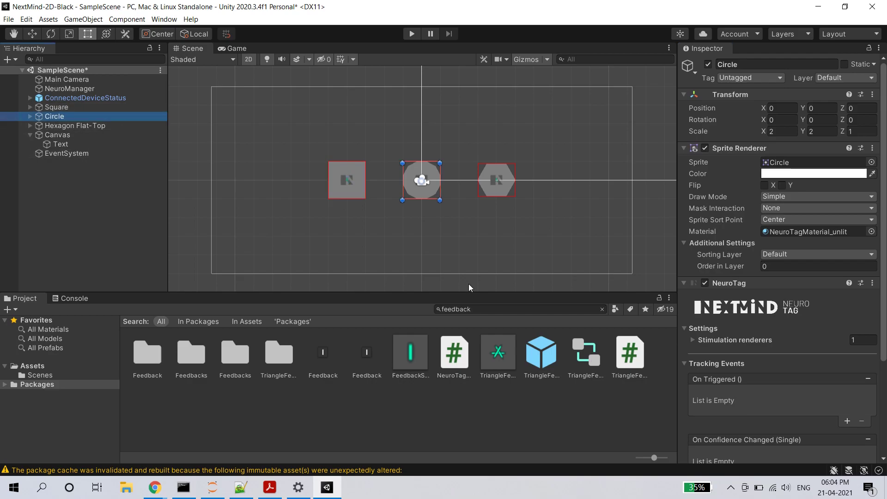
click(848, 422)
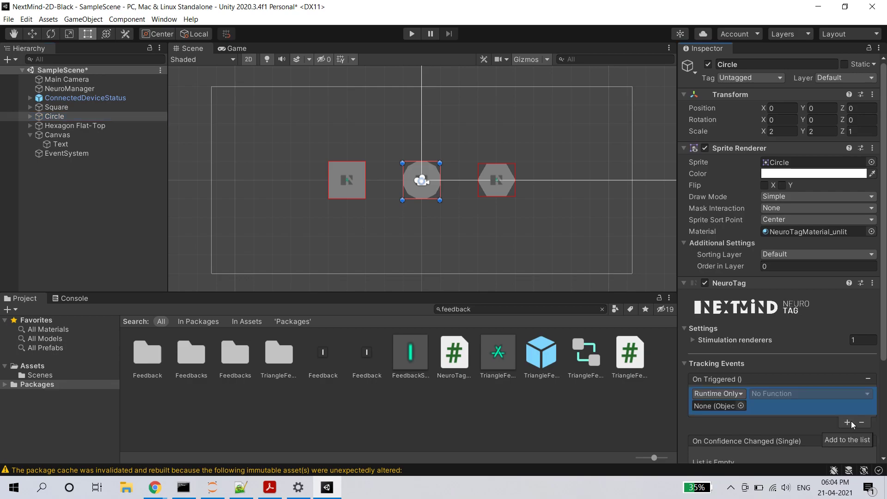
drag(60, 147, 732, 406)
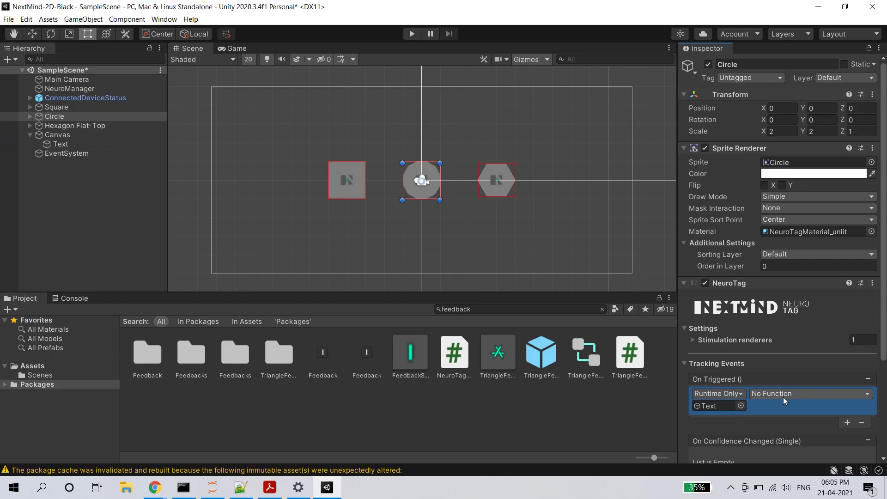
click(783, 396)
mouse_move(780, 454)
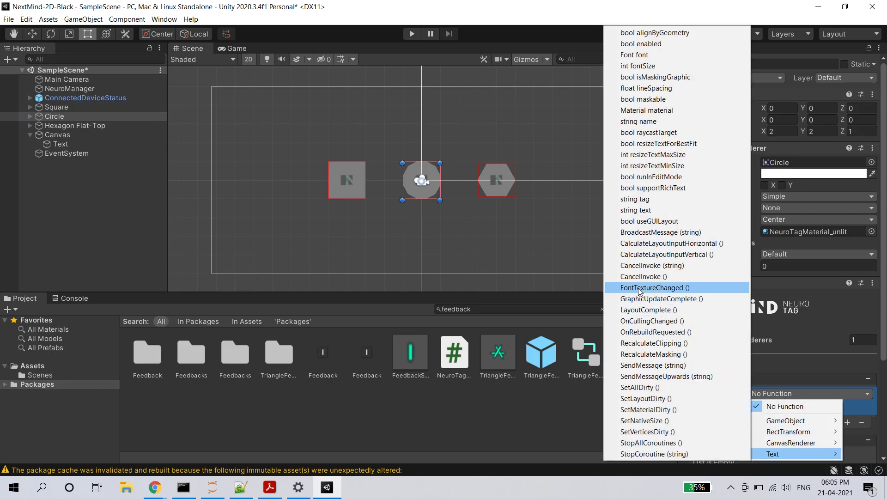
click(660, 210)
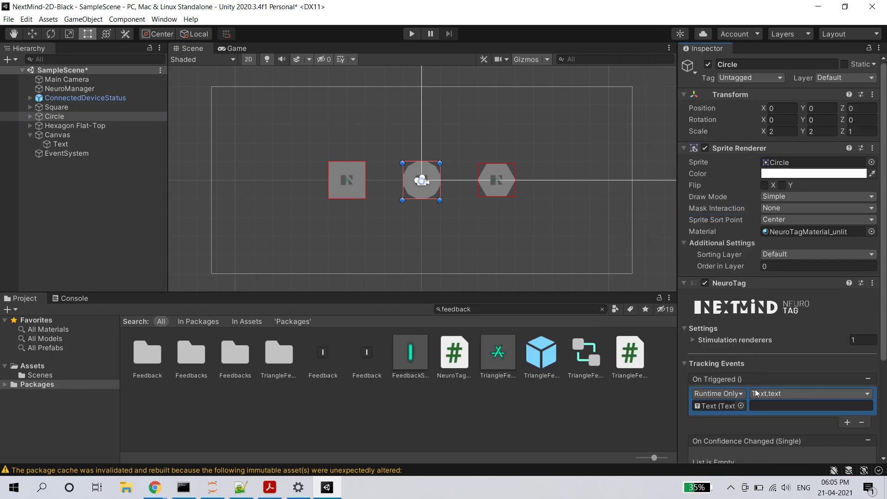
click(760, 407)
text(CIIRC)
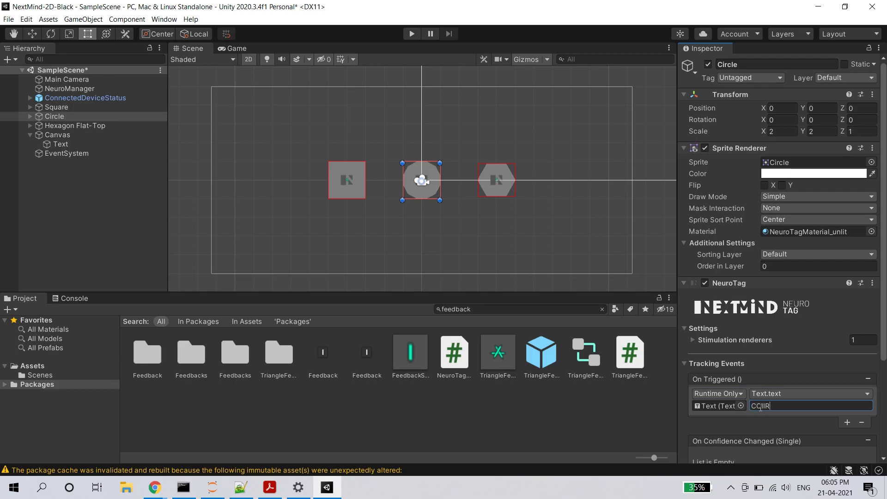
key(BackSpace)
key(BackSpace)
key(BackSpace)
key(BackSpace)
text(IRCL)
text(E)
click(45, 127)
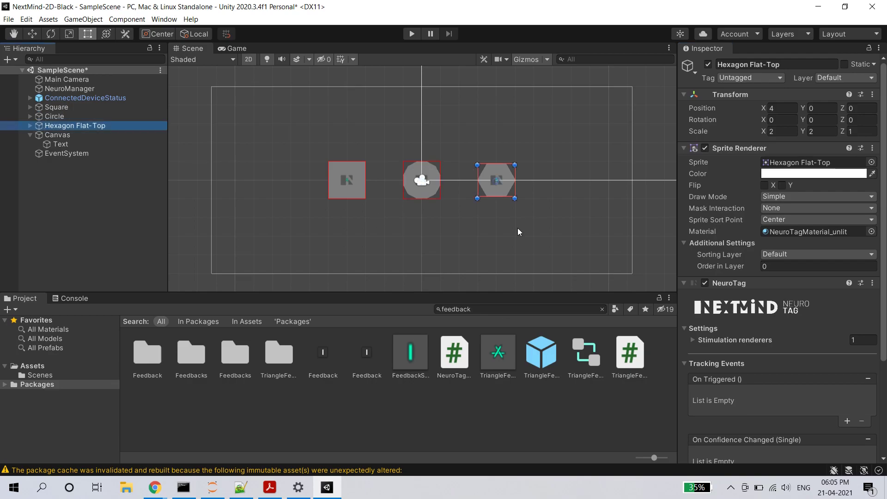
- Add an On Triggered entry on Hexagon Flat-Top that sets Text.text to 'HEXAGON'
click(847, 422)
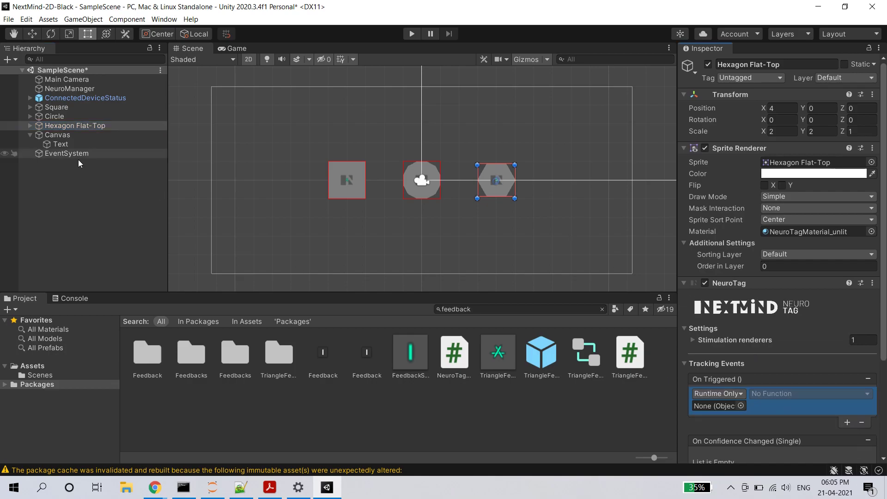
drag(642, 371, 722, 408)
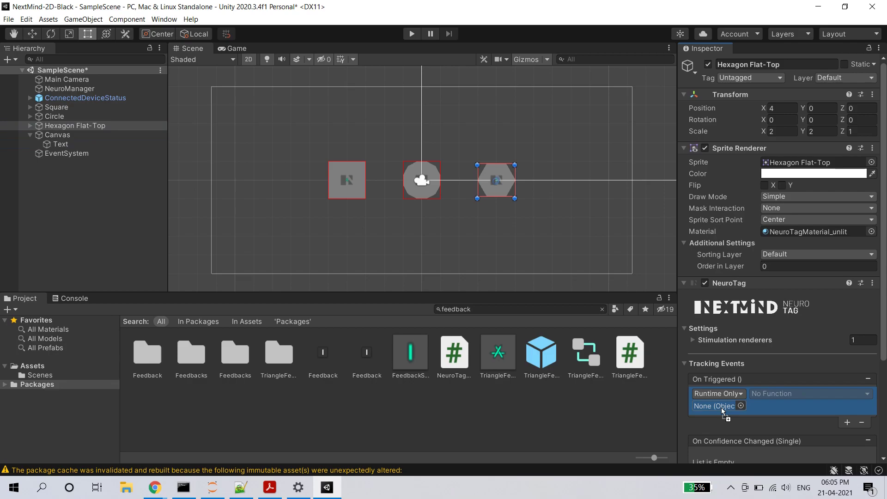
click(779, 394)
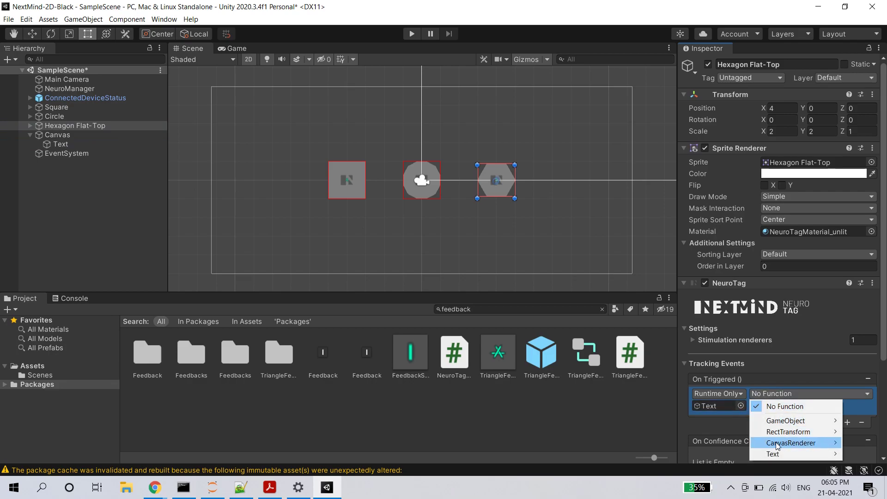
mouse_move(774, 453)
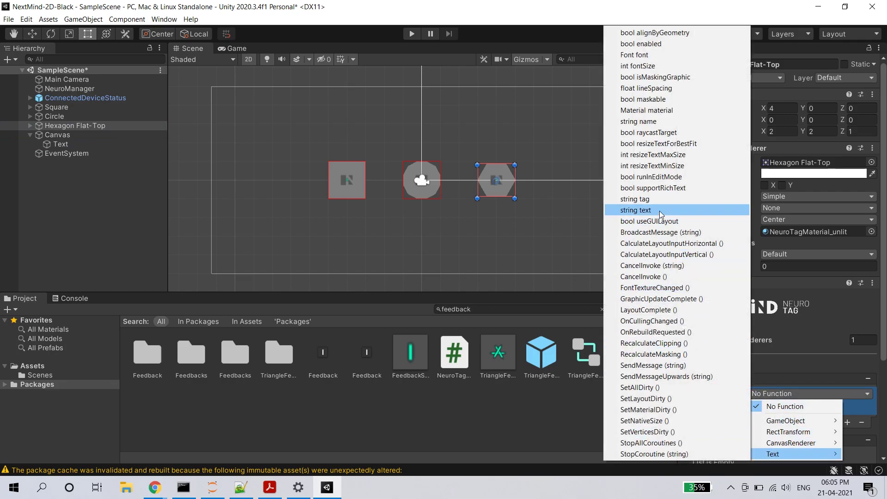
click(647, 211)
click(761, 406)
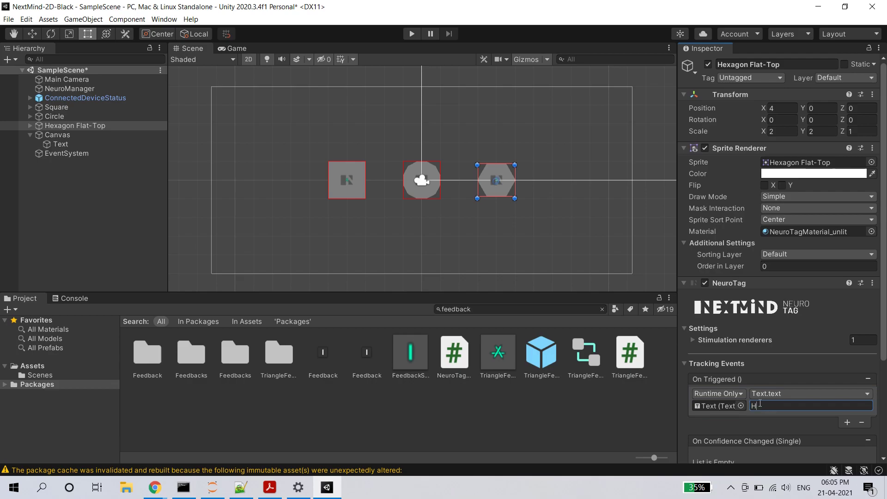
text(HEXAGO)
text(N)
click(137, 216)
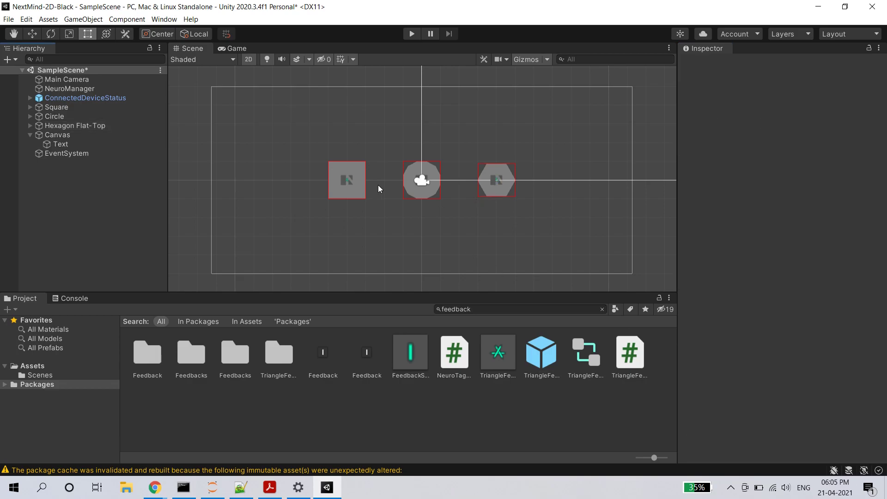
- Select the NeuroManager, then exit play mode after the test run displays HEXAGON
click(58, 88)
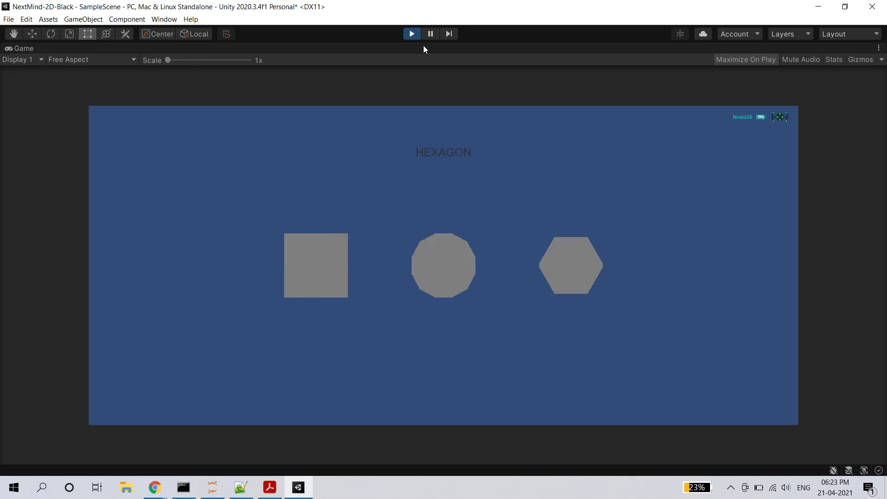
click(409, 33)
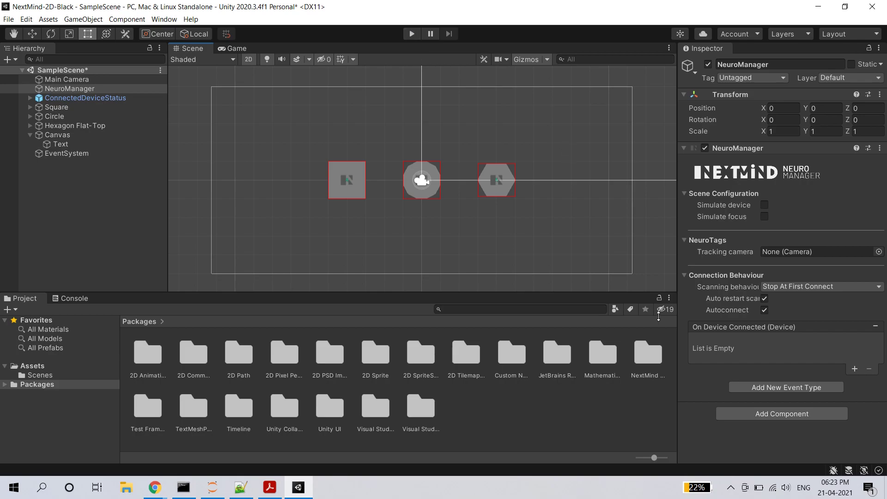
- Reveal the hidden tray icons and bring up the screen recorder's toolbar
click(732, 488)
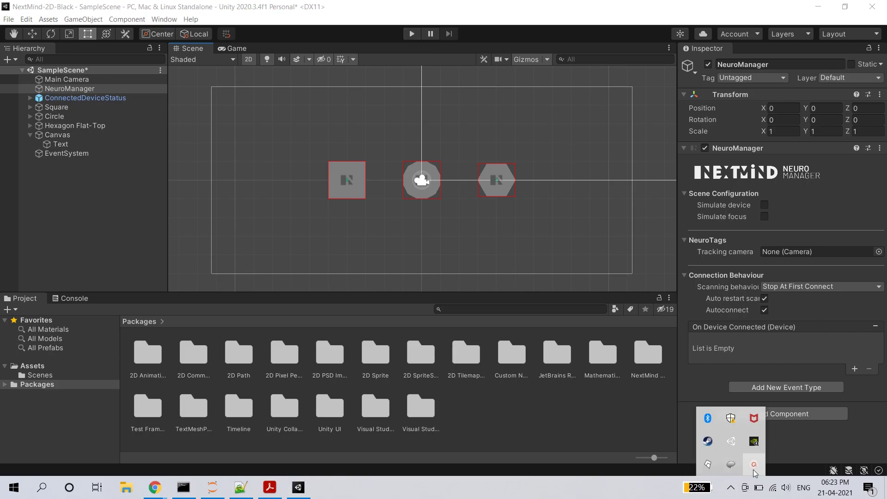
click(754, 465)
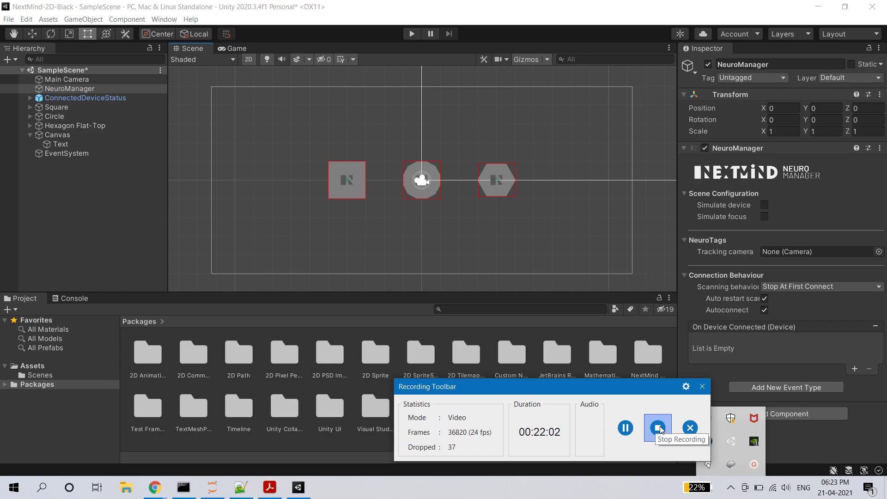